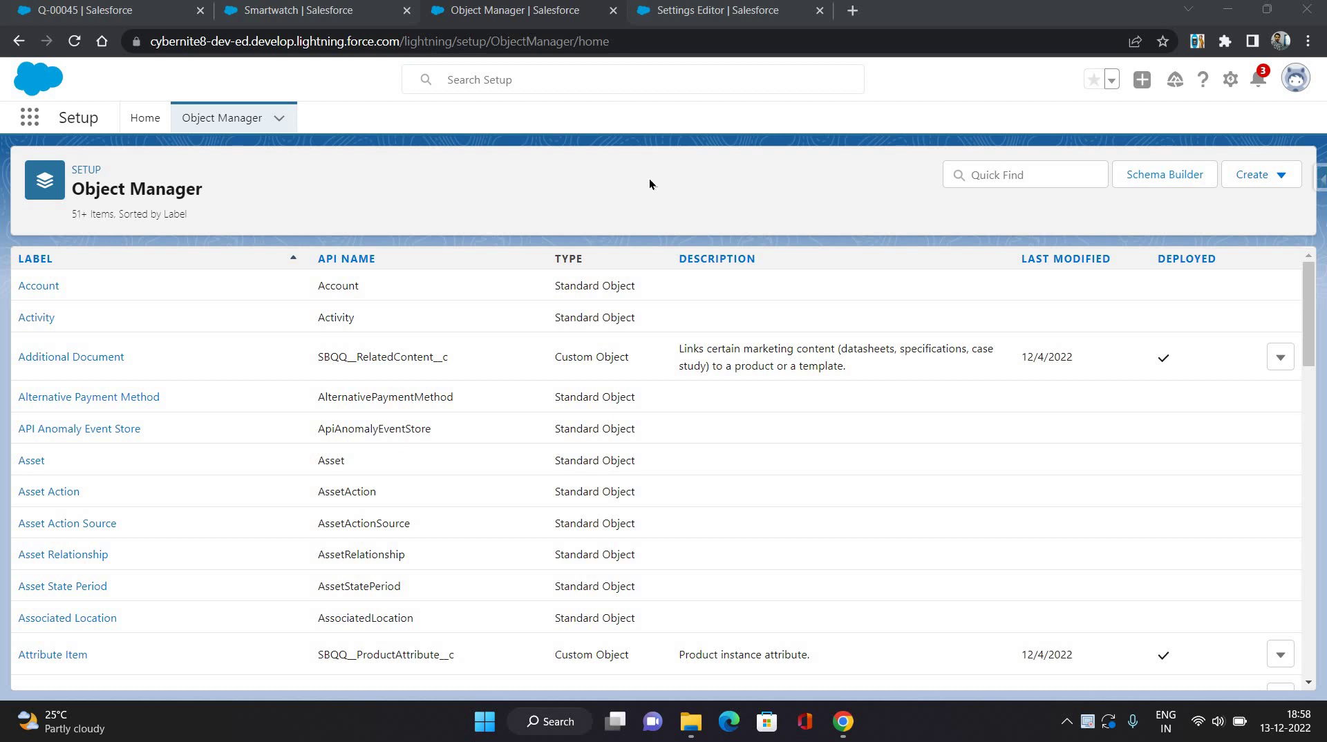
- Find the Product Option object by searching for "product" and open its fields and relationships
click(660, 194)
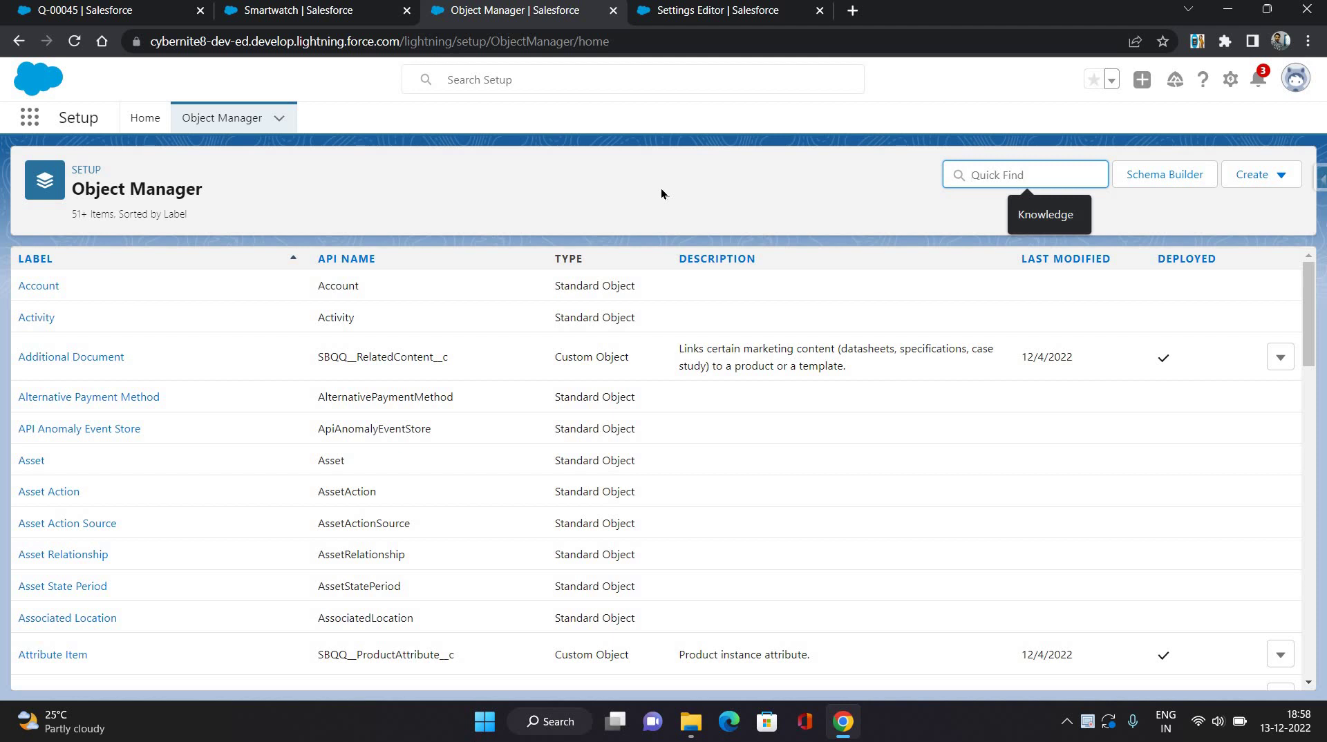
text(product)
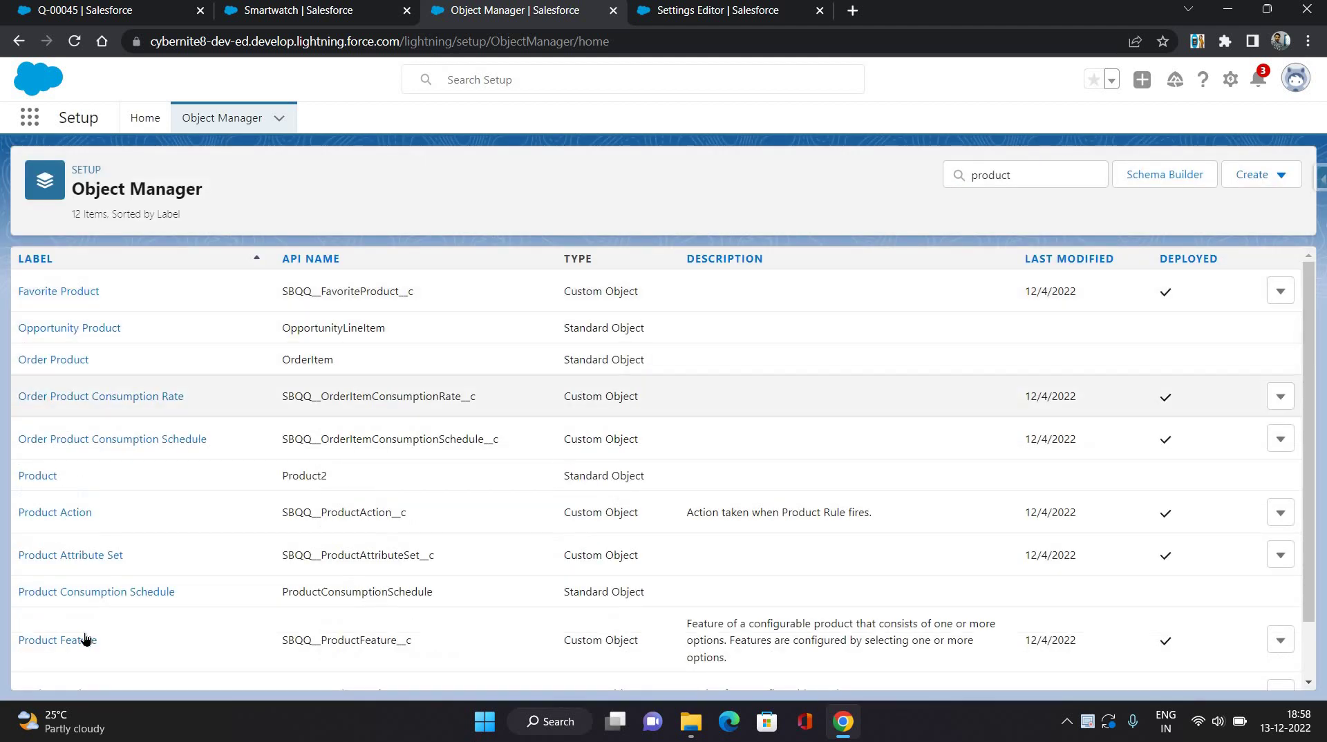
scroll(86, 640, down, 1)
click(43, 628)
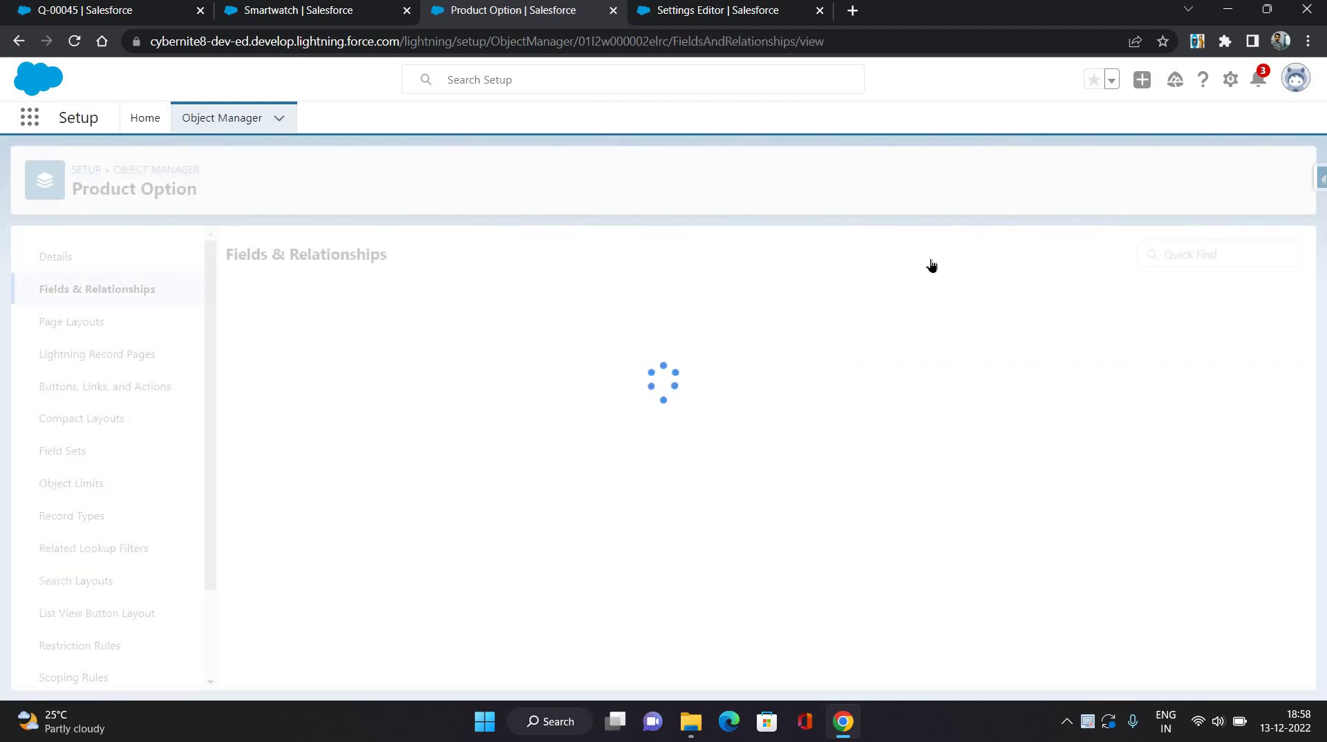
- Start a new custom field on the Product Option object with the Picklist data type
click(930, 258)
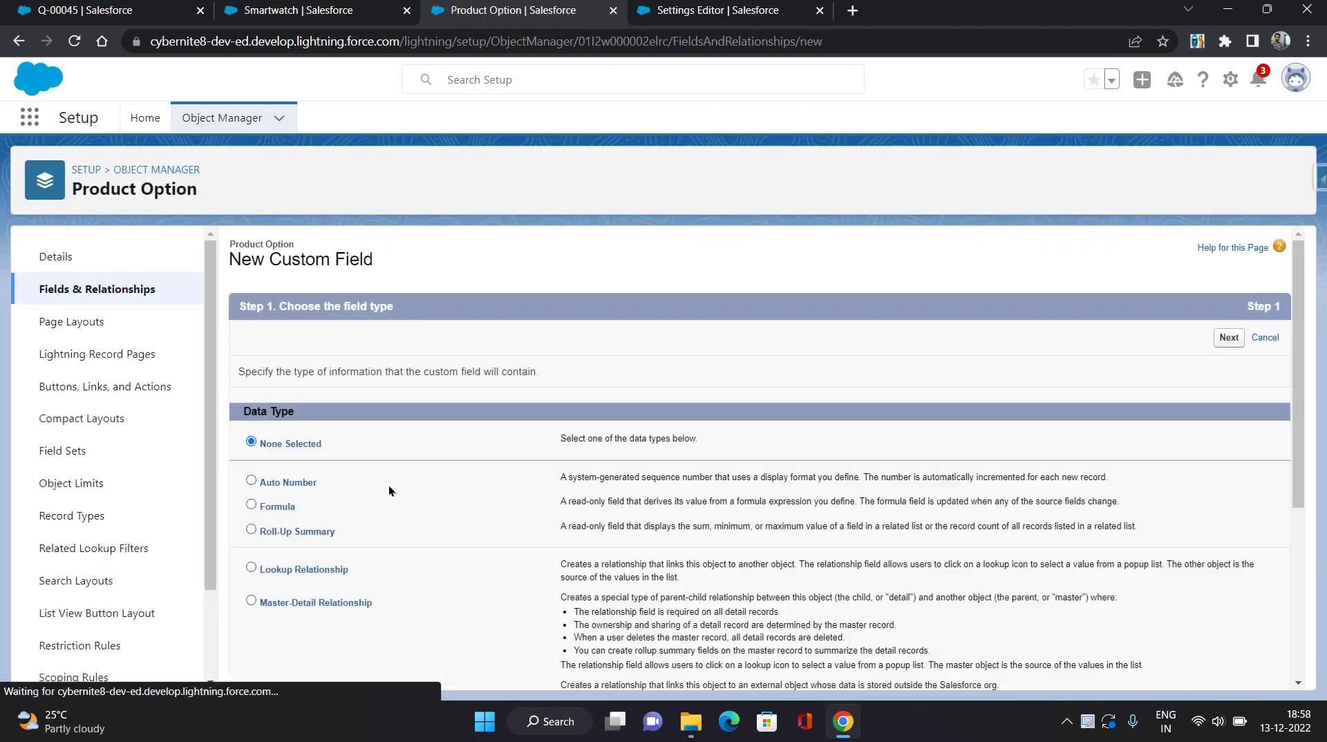
scroll(310, 537, down, 4)
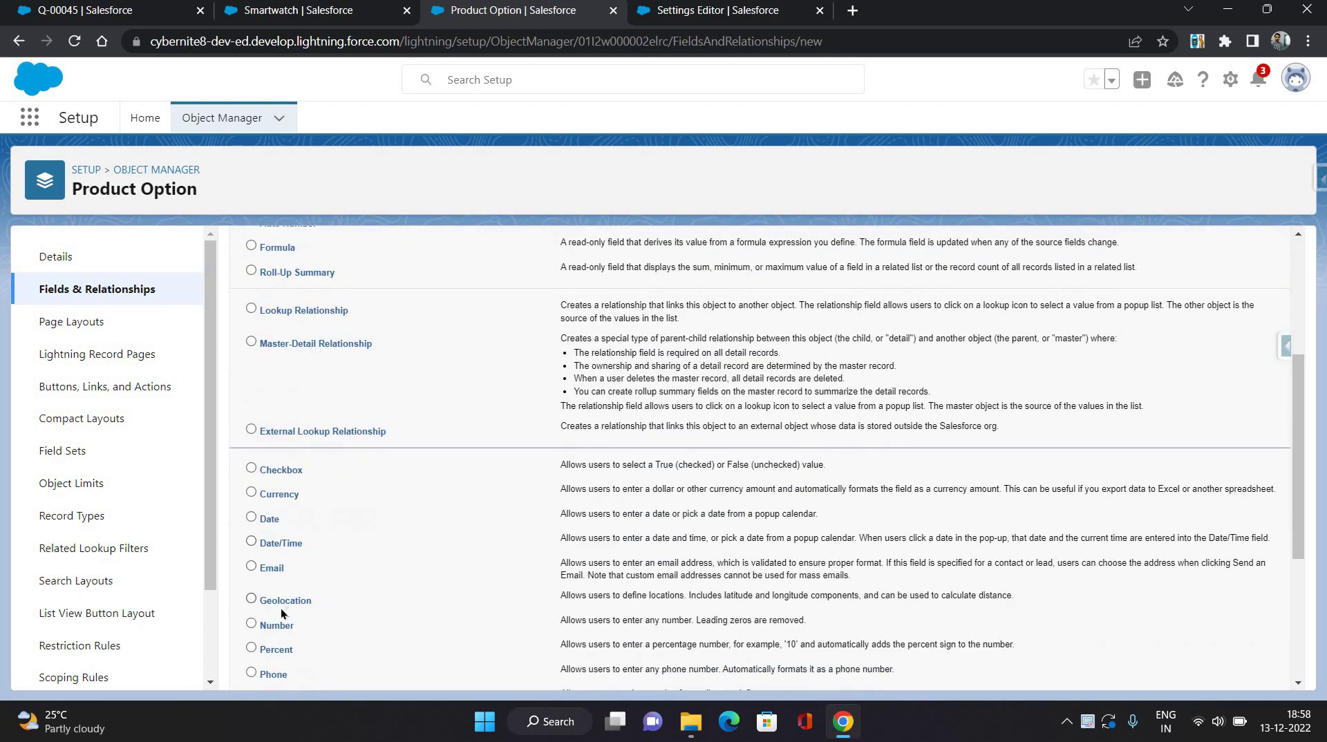
click(251, 610)
scroll(761, 484, up, 4)
click(1230, 338)
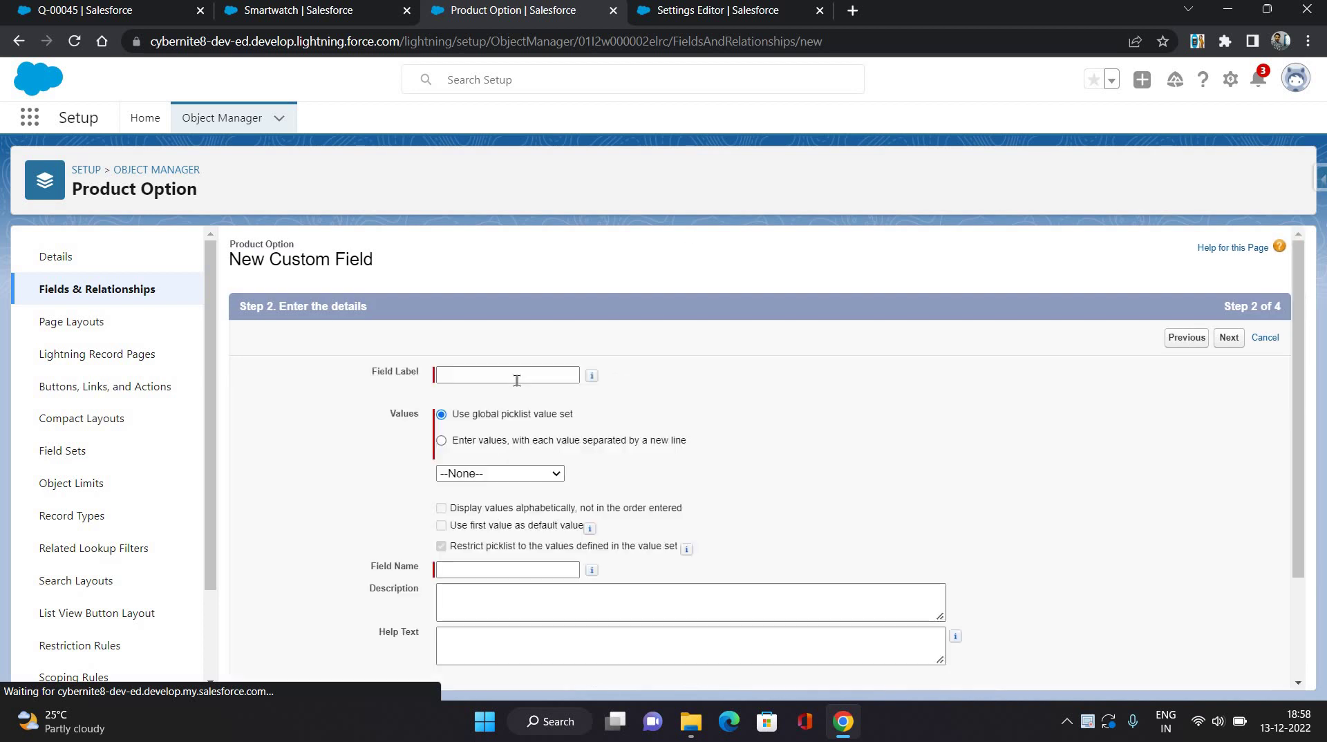
- Label the new picklist field "Accent" and let the matching field name fill in
click(517, 375)
text(S)
key(BackSpace)
text(Accent)
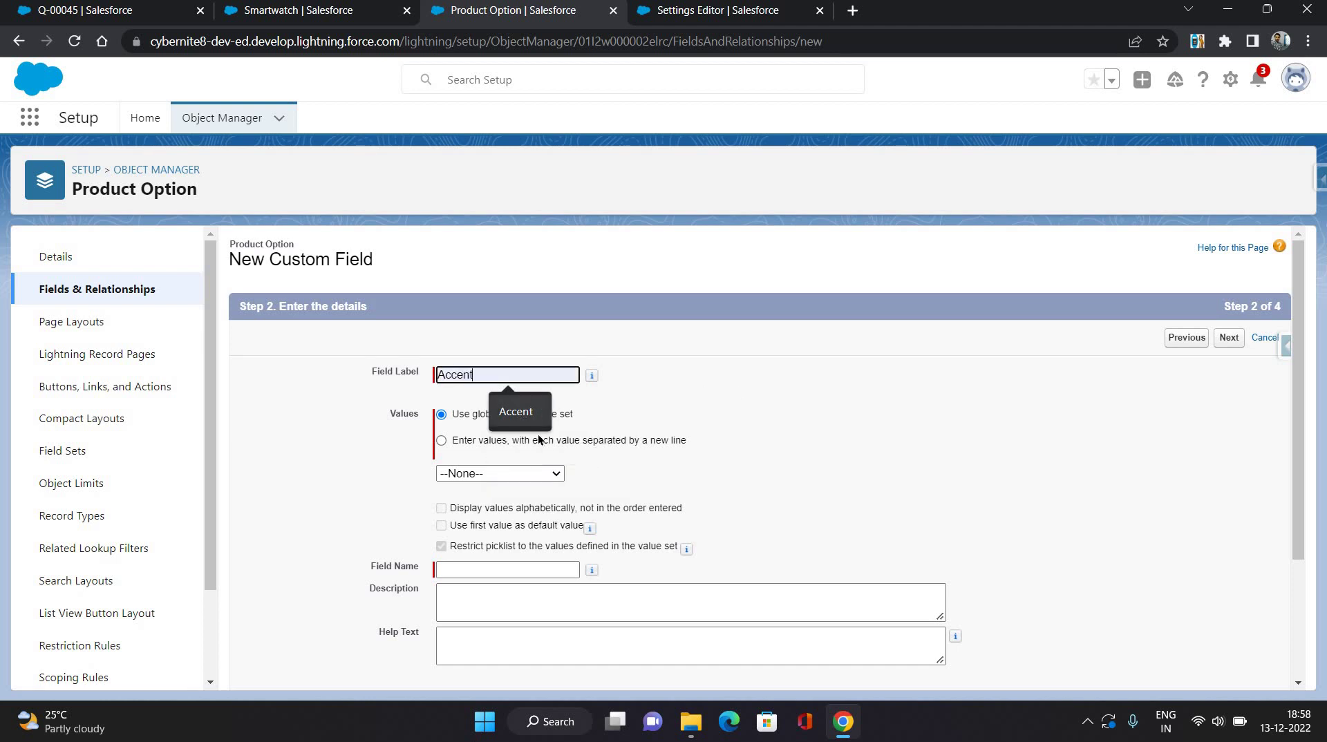
click(516, 412)
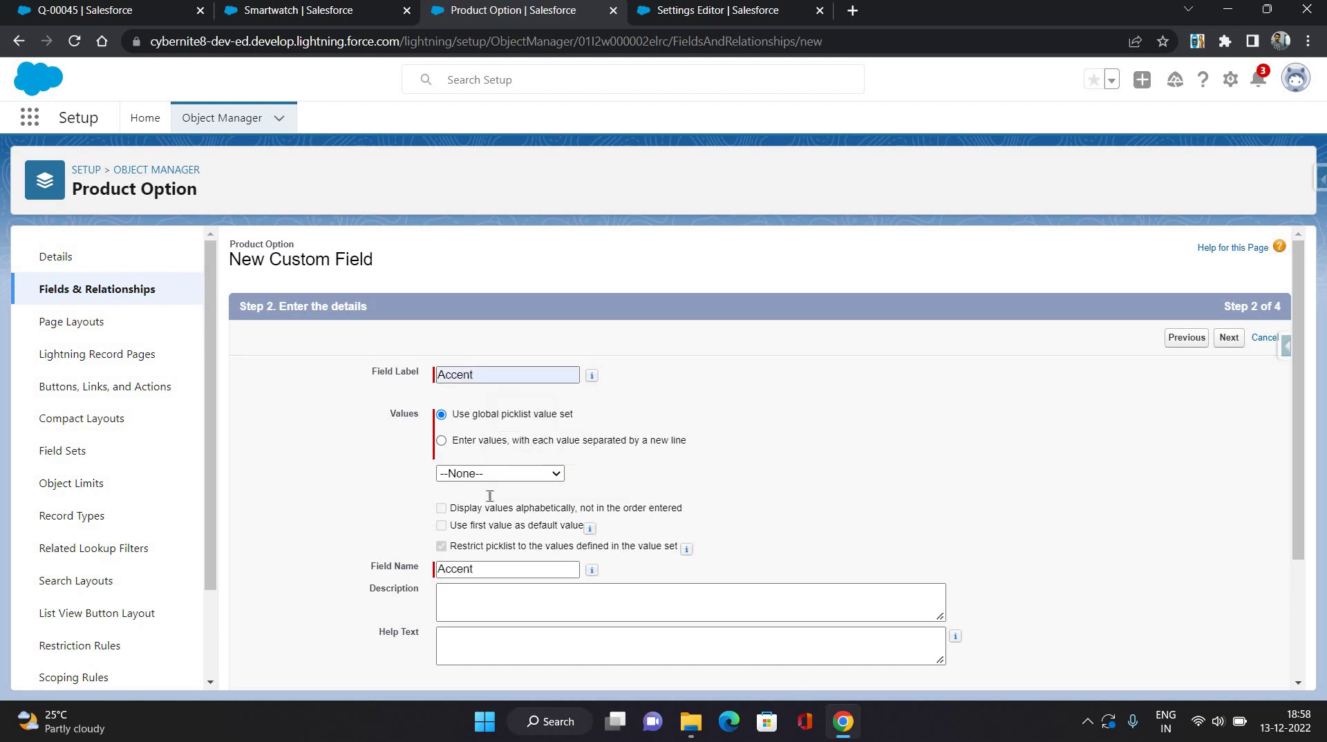
- Define the Accent picklist with its own values, Faded and Solid, each on a separate line
click(674, 442)
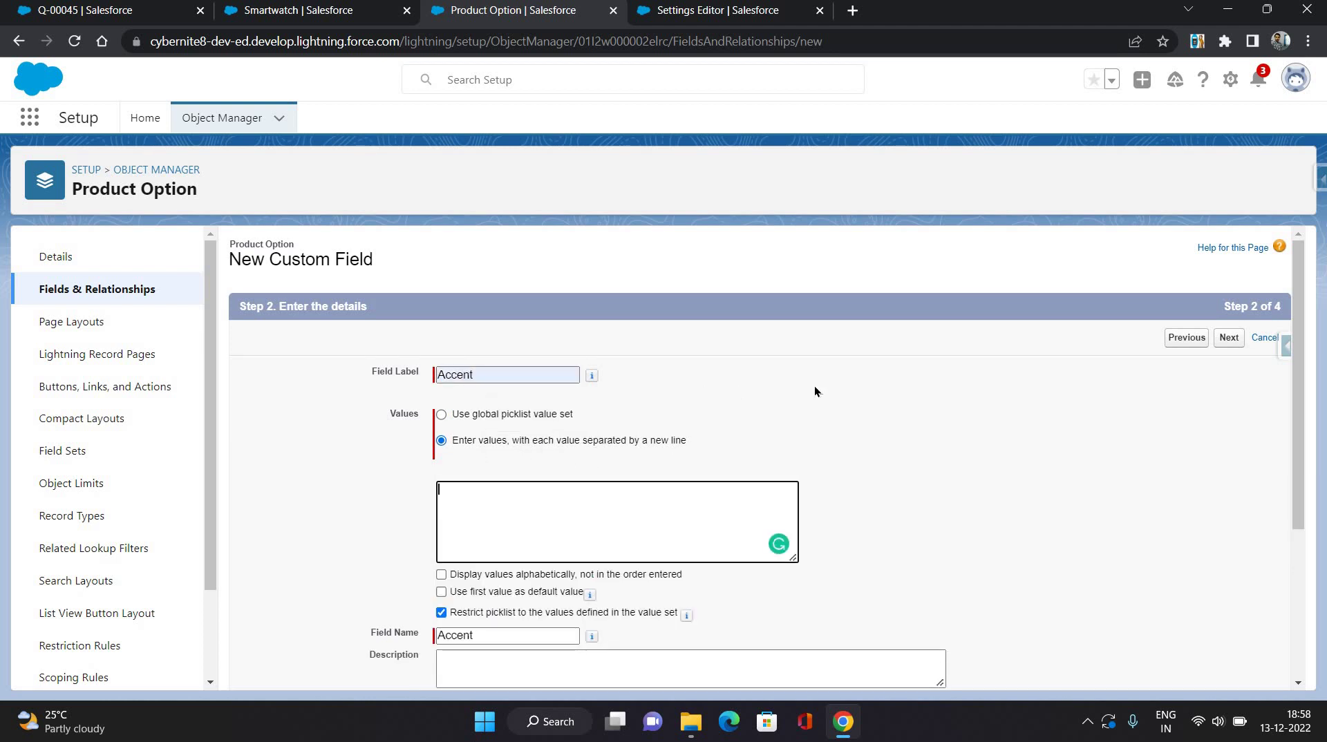
text(Fded)
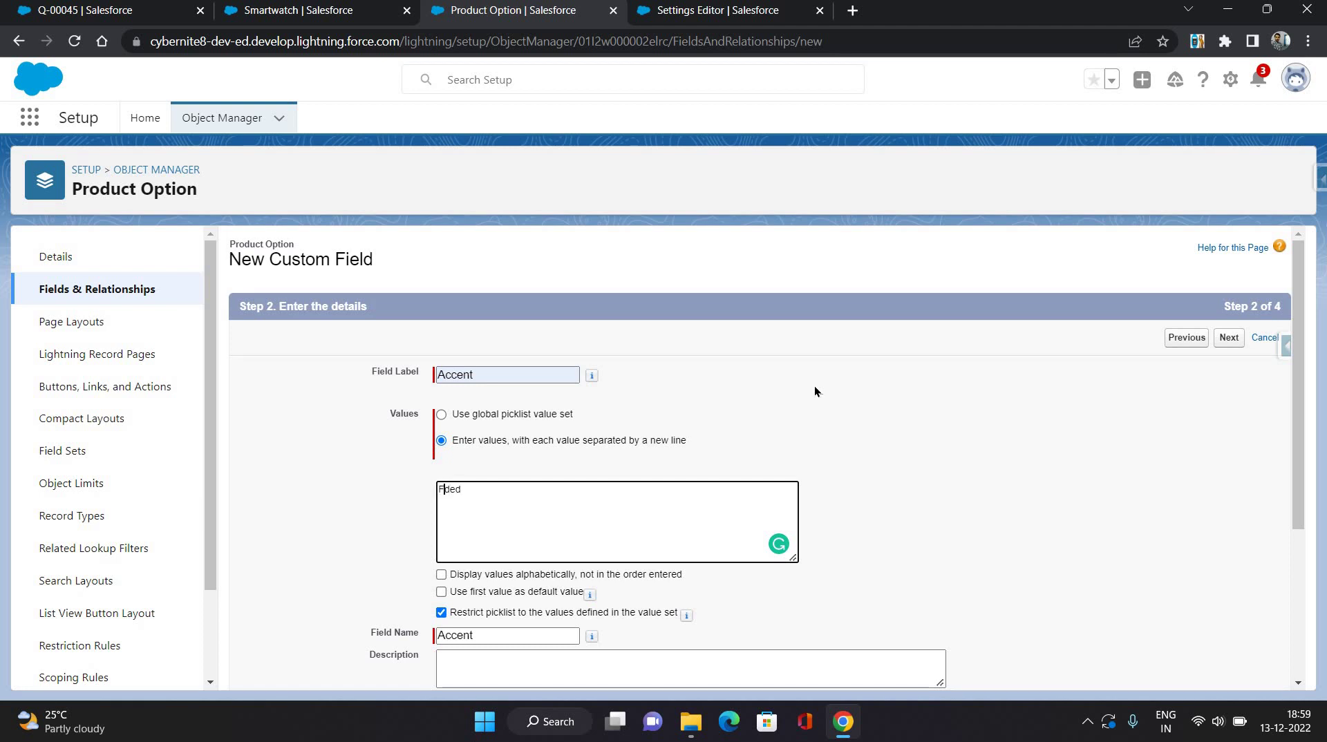
text(a)
key(End)
key(Return)
text(Solid)
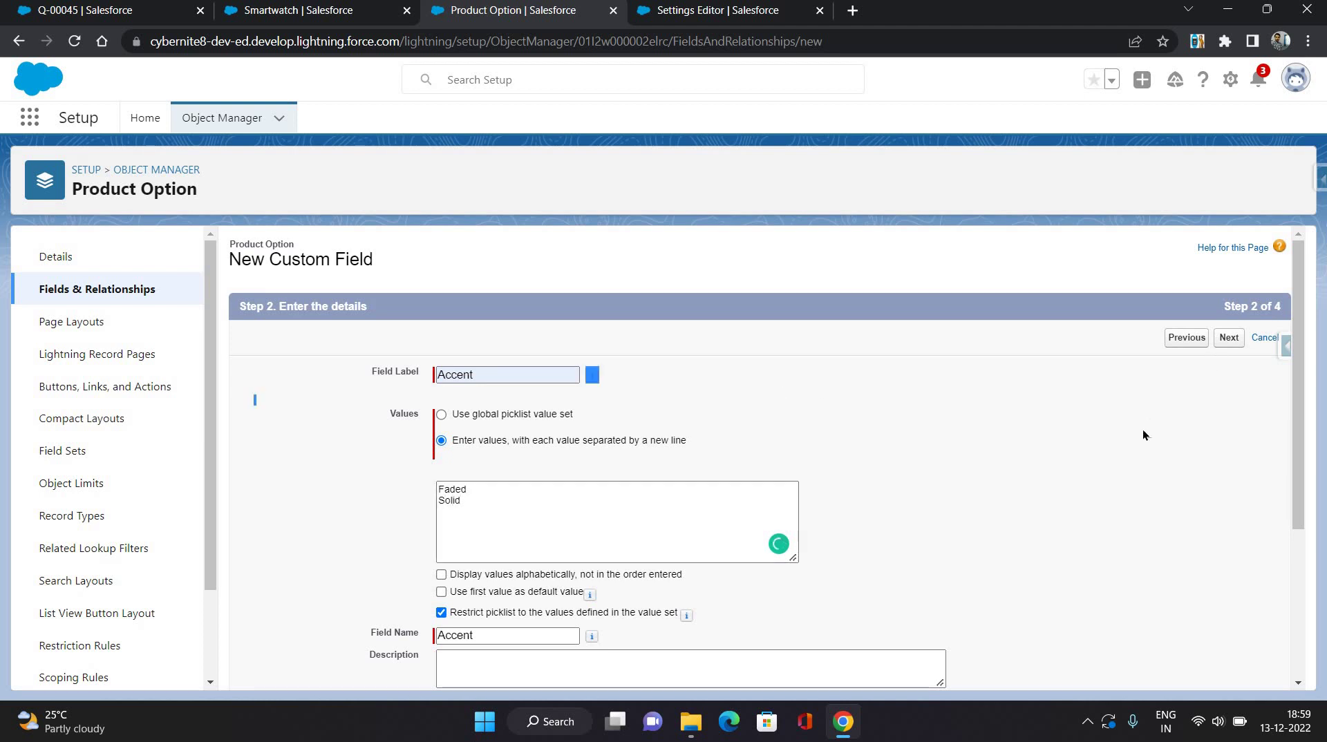
- Complete the remaining field setup and save Accent on both Product Option page layouts
scroll(1138, 451, down, 3)
key(Return)
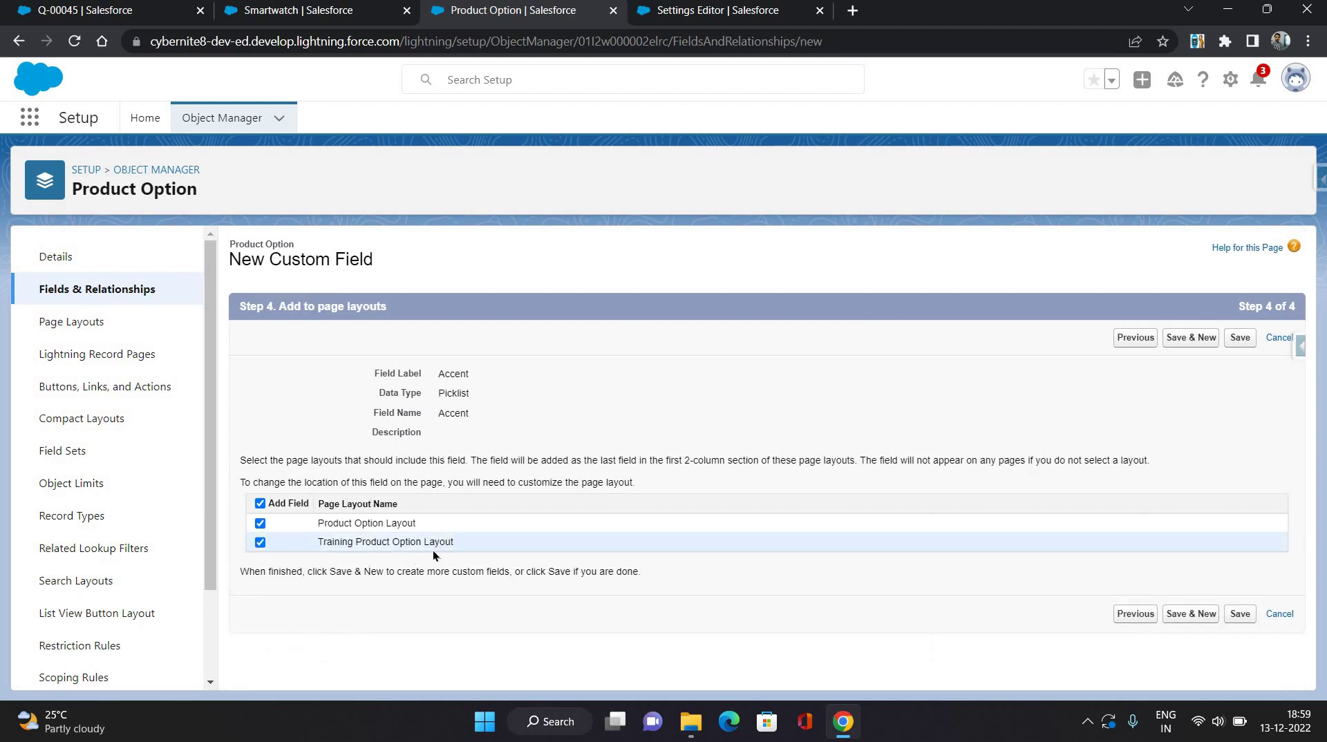
click(1239, 615)
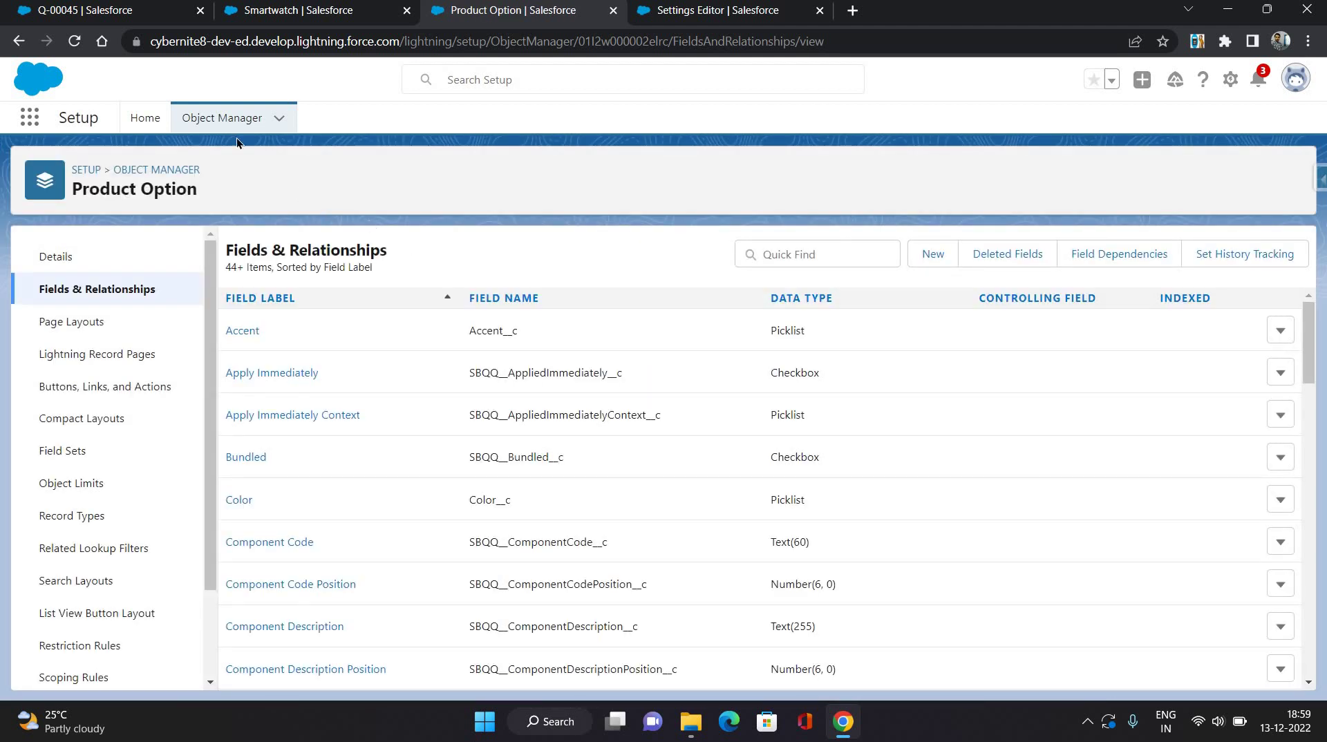
- Search the Object Manager for "configu" and open the Configuration Attribute object
click(216, 127)
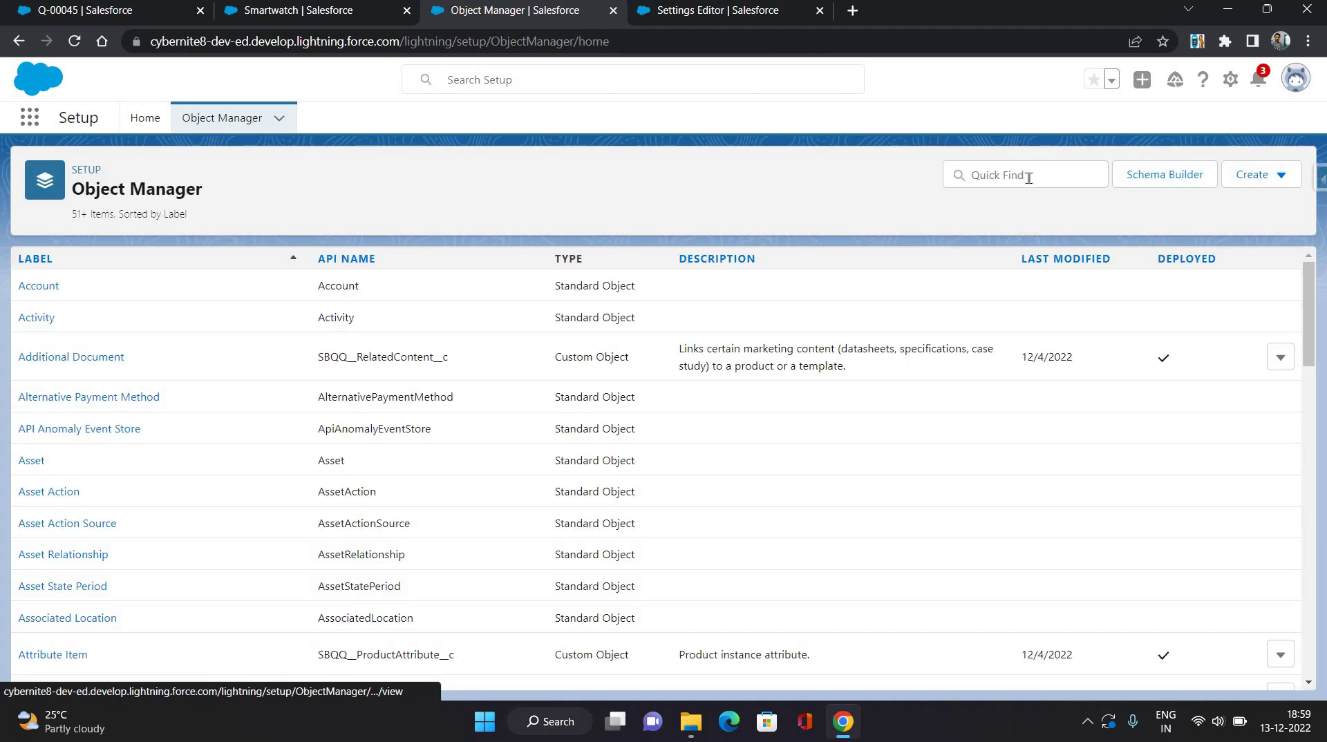
click(1029, 178)
text(confu)
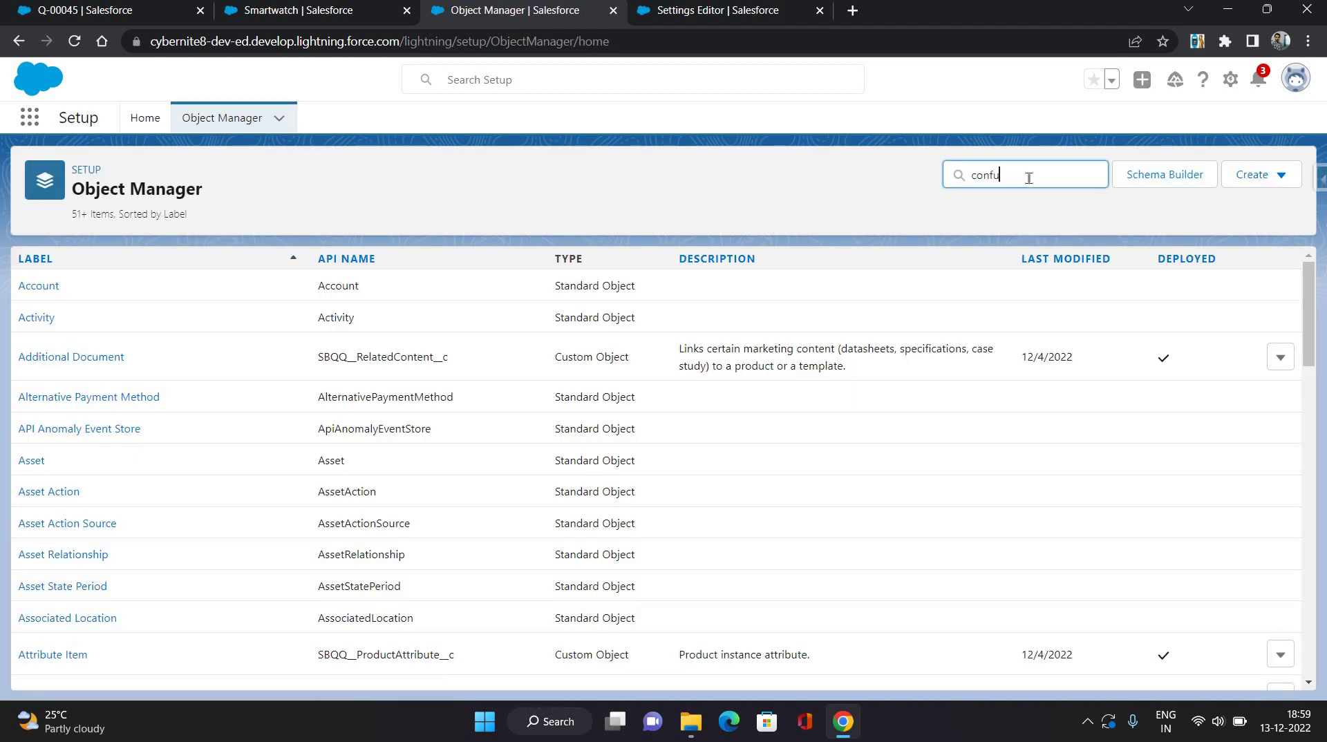
key(BackSpace)
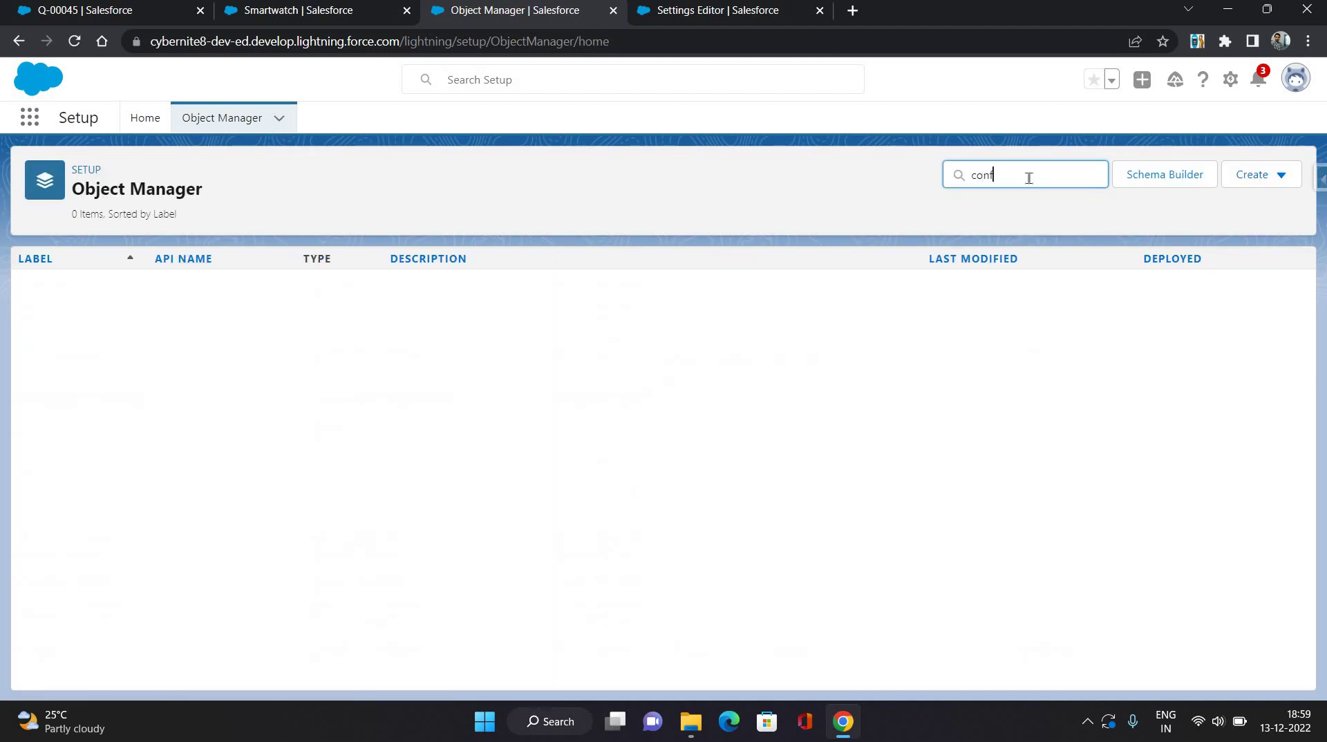
text(igu)
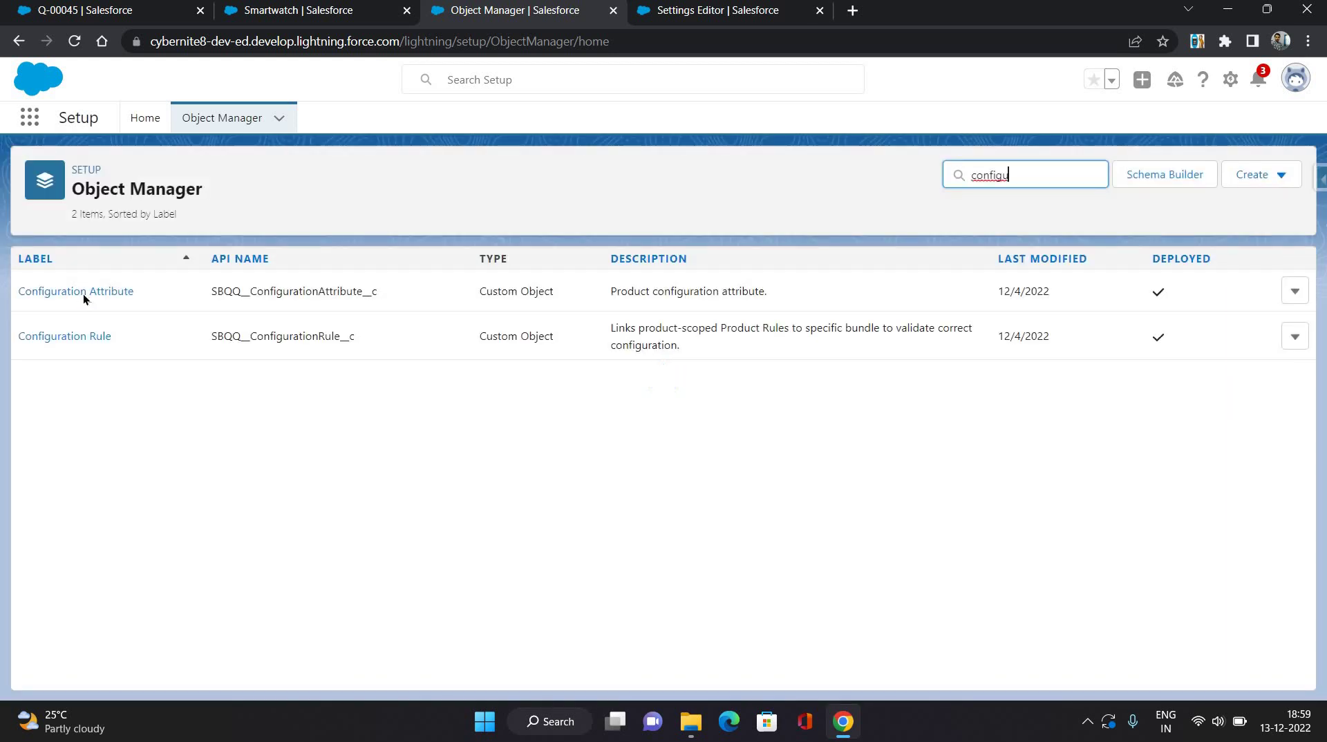
click(83, 293)
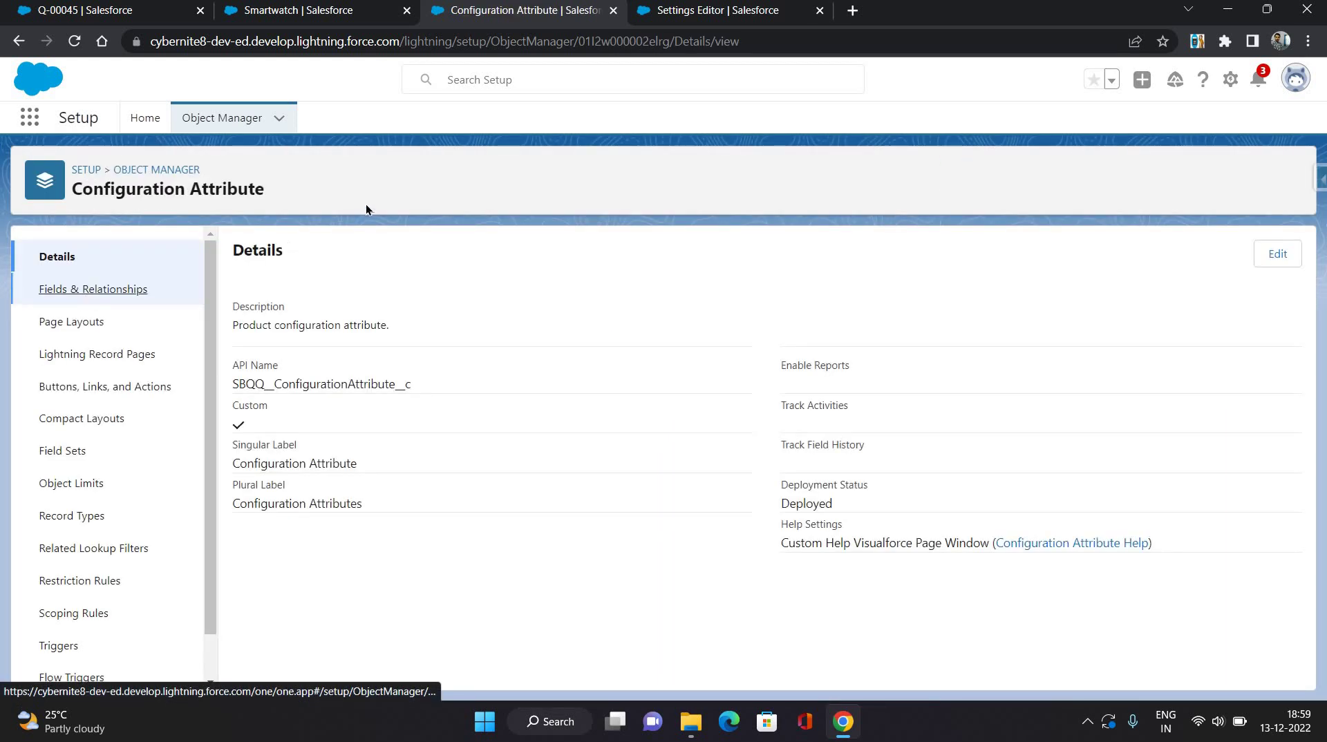
- Open the Configuration Attribute's Target Field and start adding a new picklist value
scroll(276, 657, down, 5)
click(253, 669)
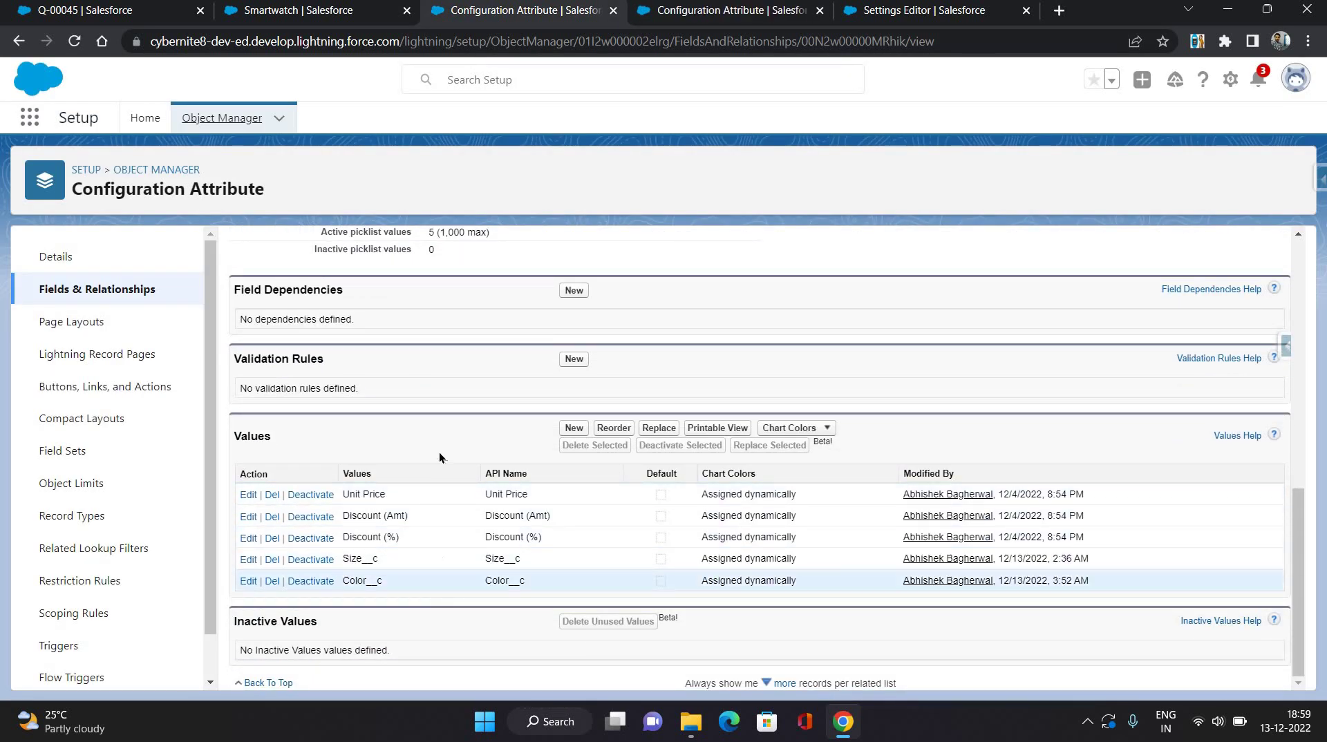
click(573, 428)
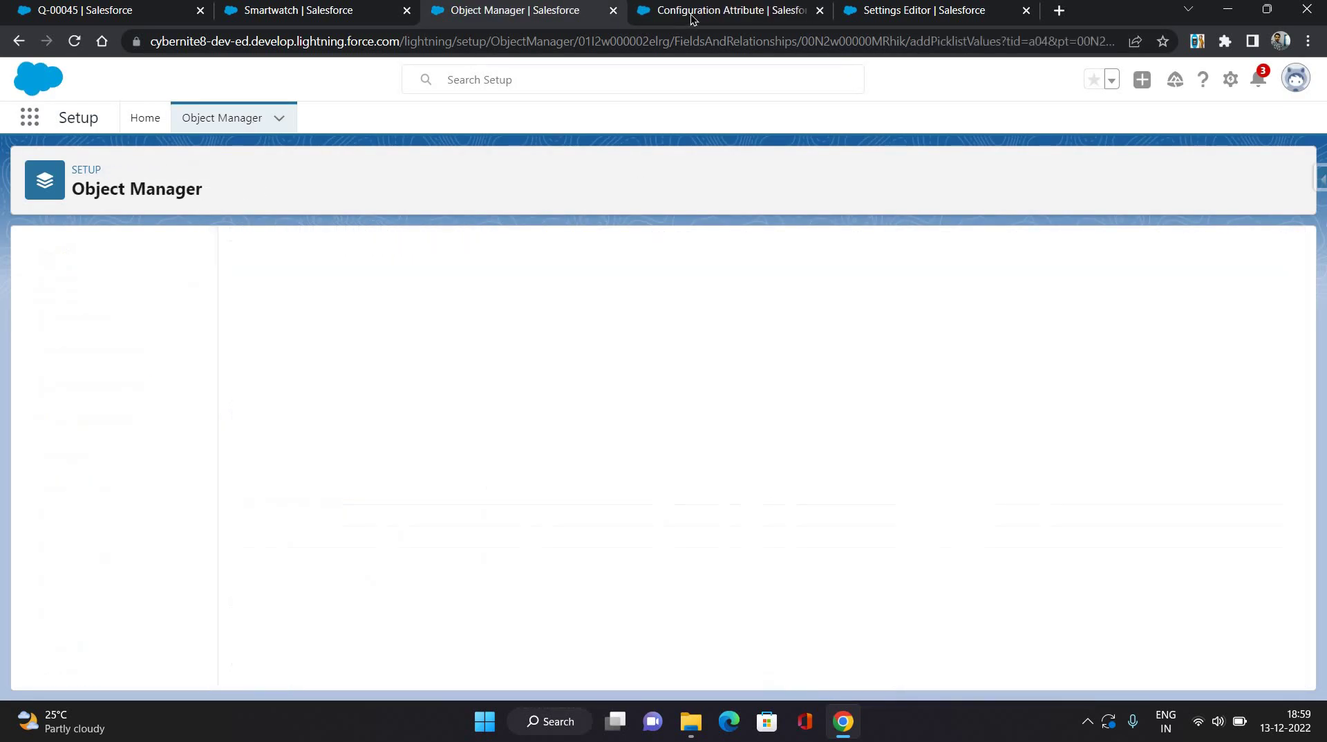
- In the second Configuration Attribute browser tab, find the Product Option object and open its fields and relationships
click(691, 14)
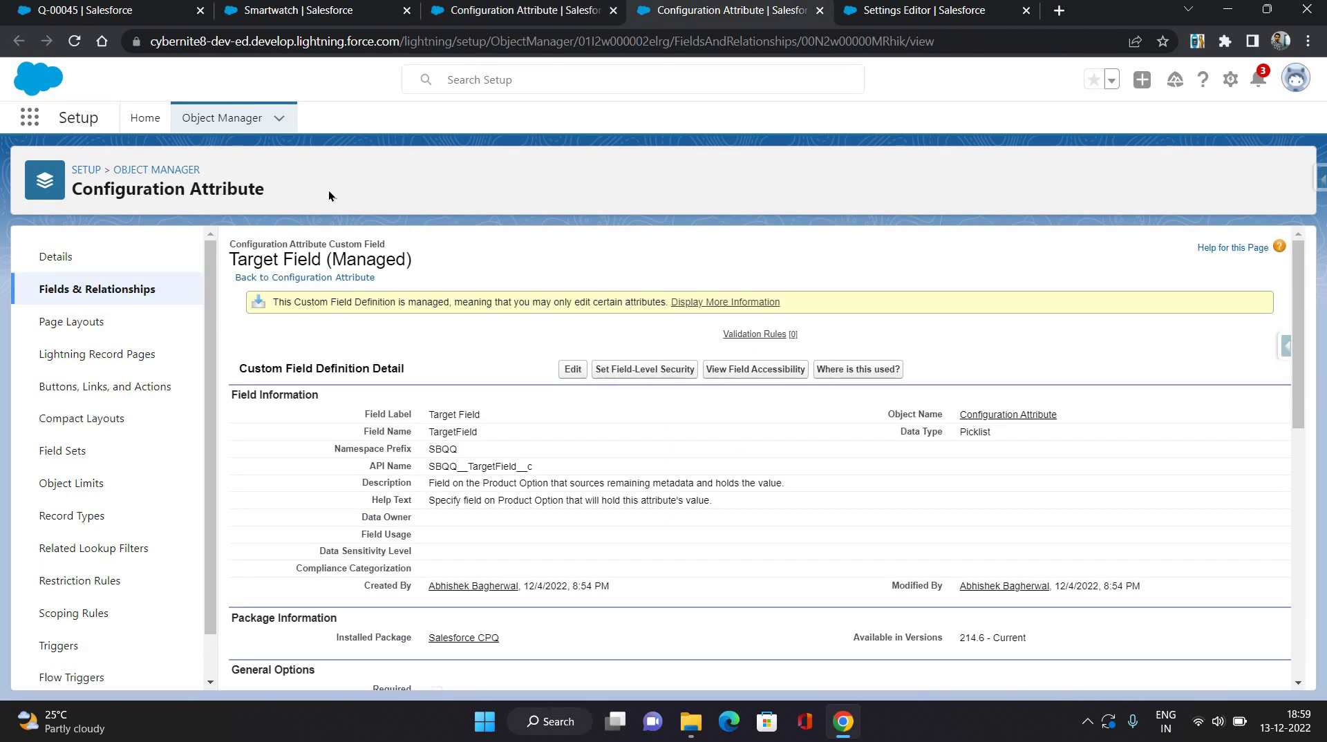
click(222, 117)
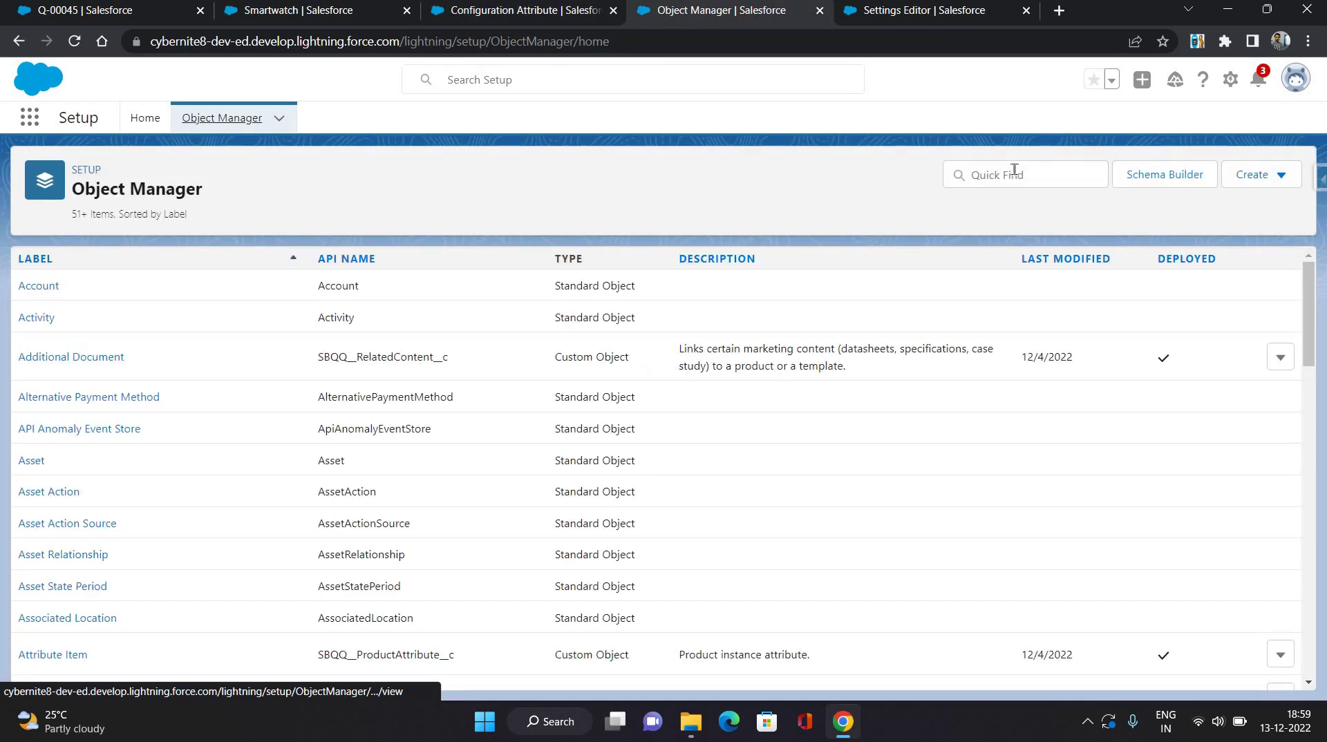
click(1014, 172)
text(product)
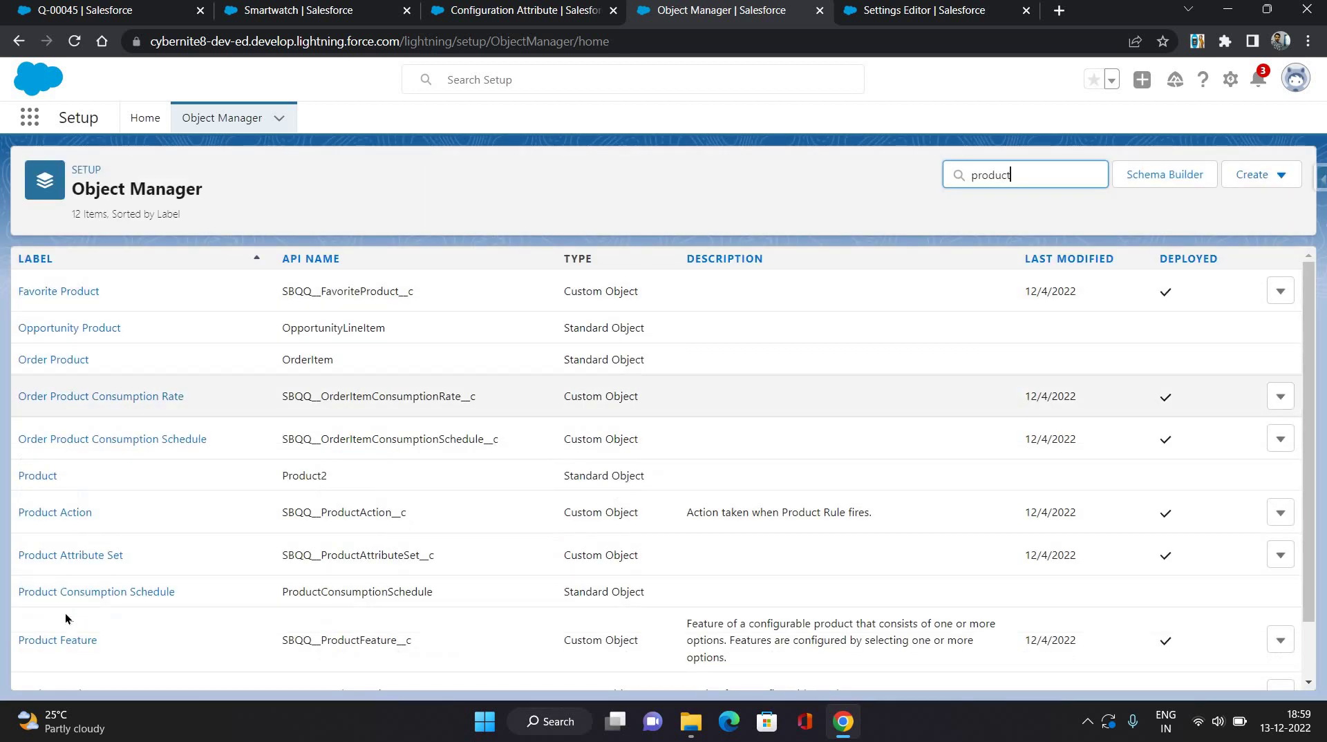
scroll(62, 615, down, 1)
click(56, 627)
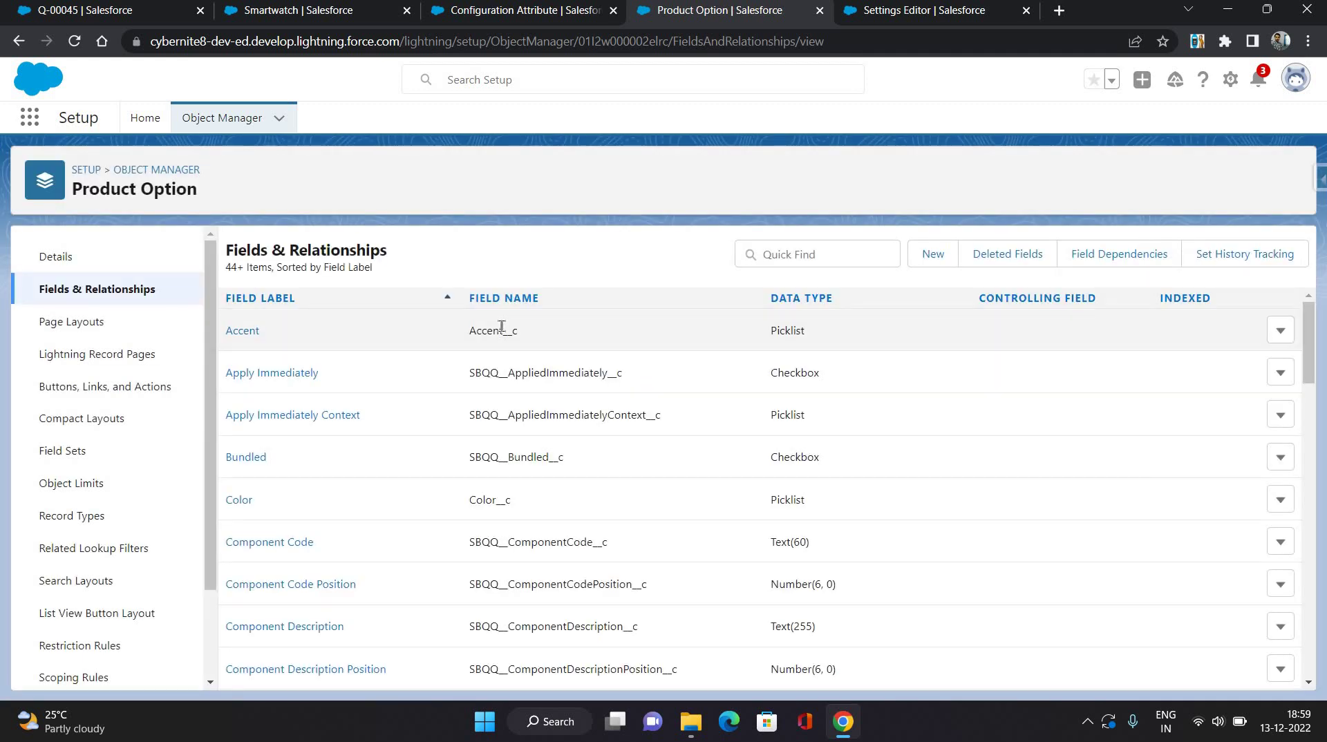
- Copy the API name Accent__c from Product Option and enter it as the new Target Field picklist value
double_click(502, 329)
key(ctrl+c)
click(525, 17)
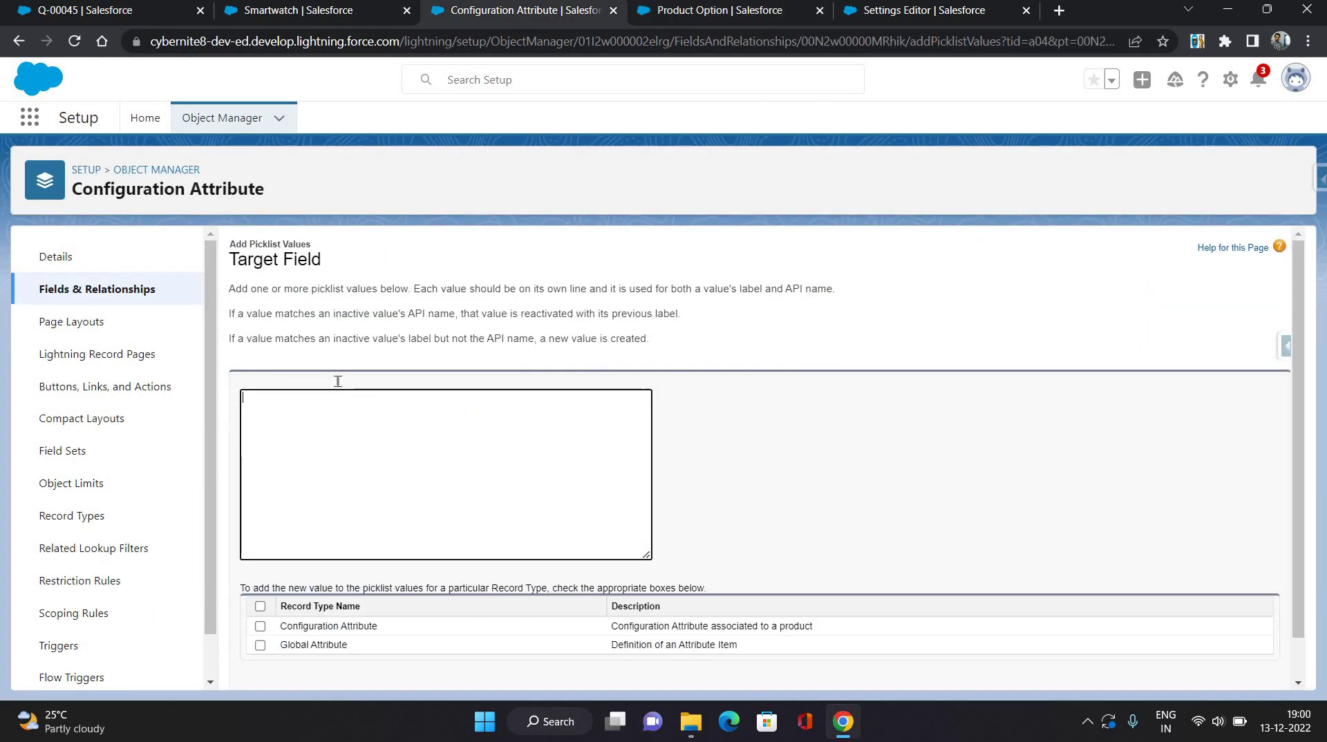
scroll(338, 380, down, 1)
click(338, 380)
scroll(313, 403, up, 1)
key(ctrl+v)
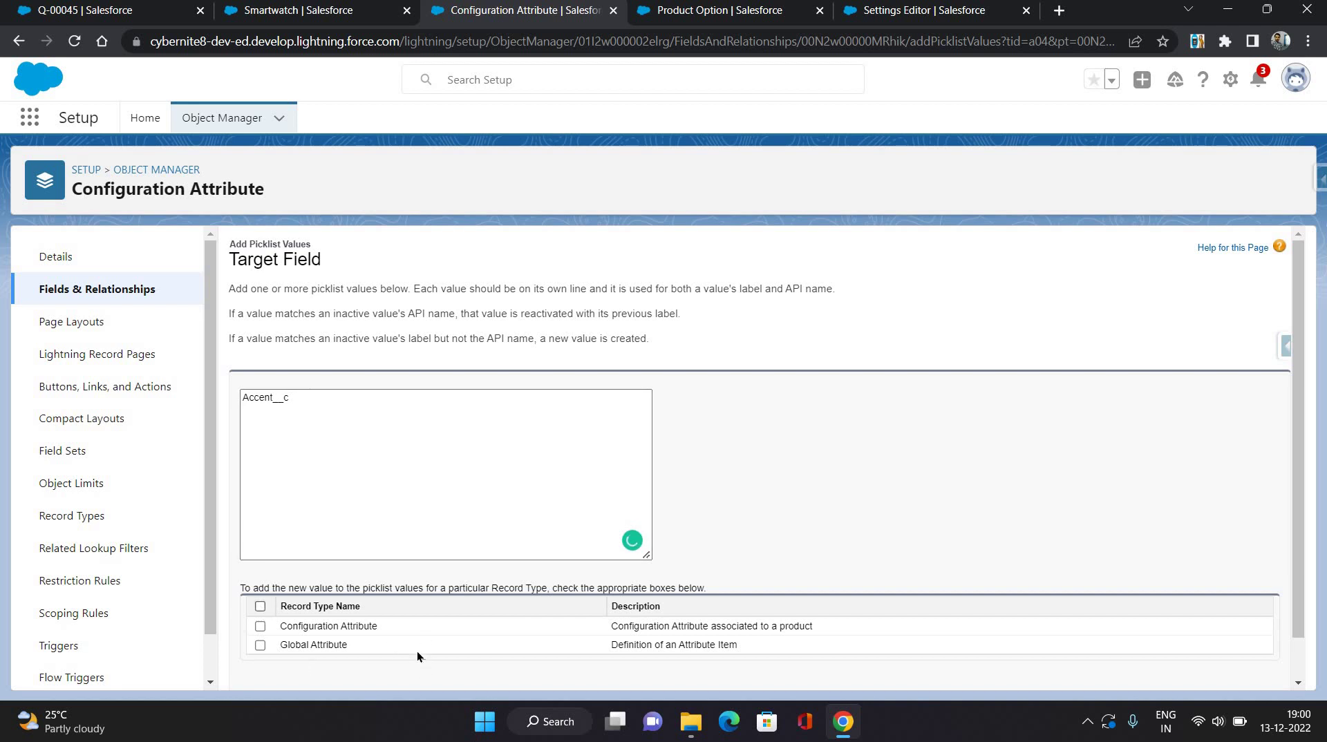
- Assign the new Target Field value to both the Configuration Attribute and Global Attribute record types and save it
click(260, 607)
scroll(1062, 575, down, 1)
click(565, 668)
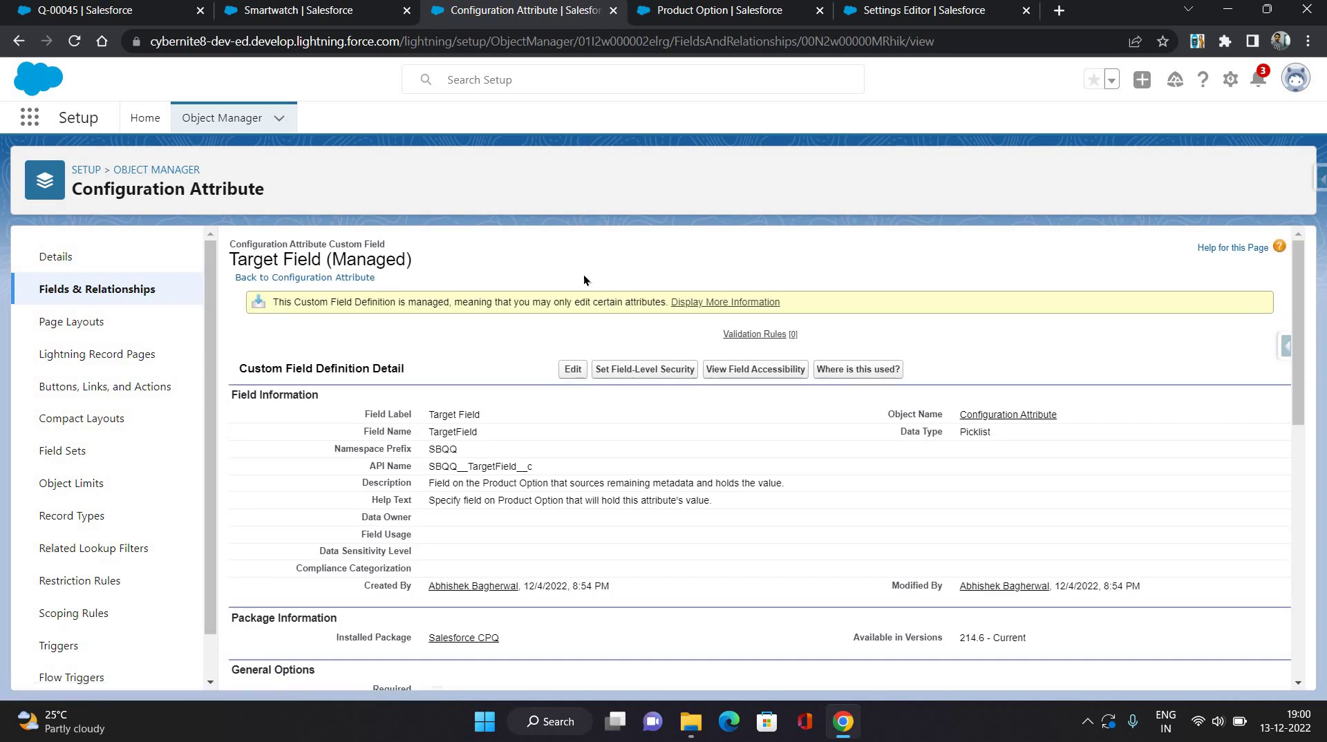
- Review the Target Field's definition and its picklist values
scroll(525, 563, down, 5)
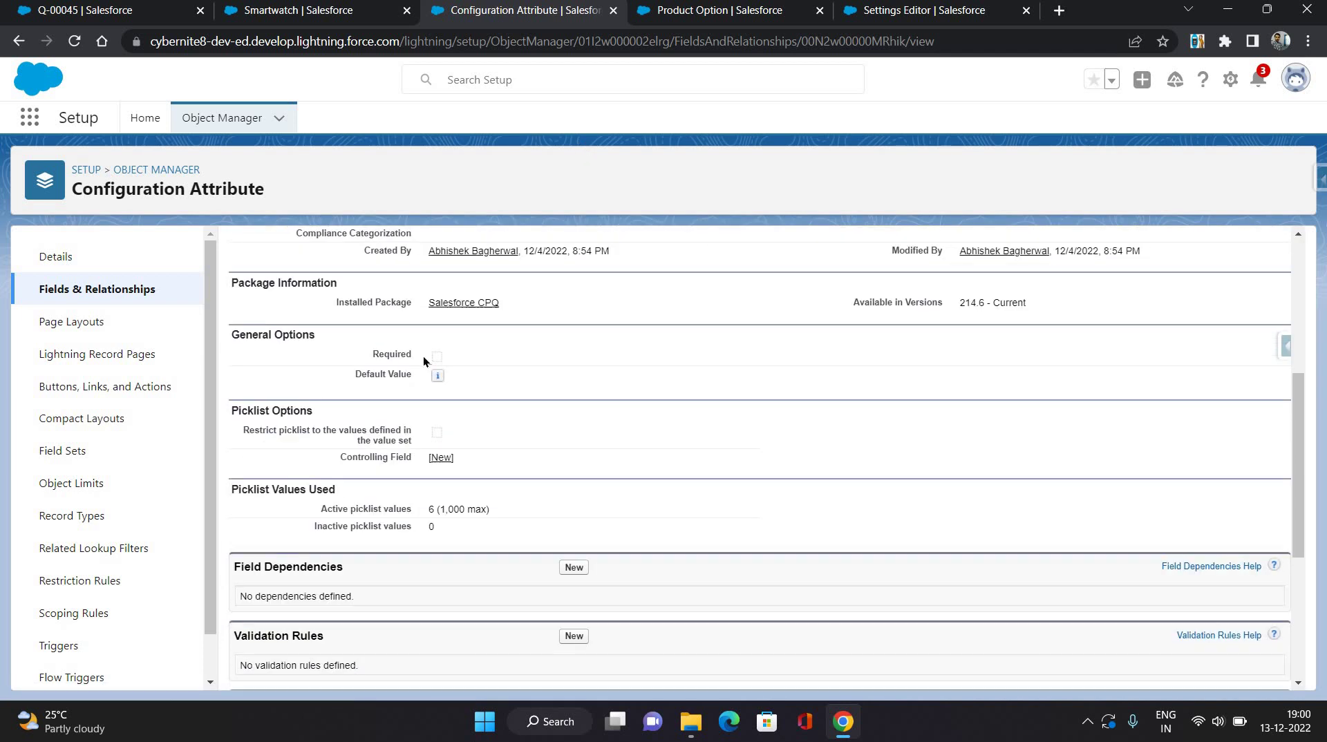
scroll(553, 259, up, 5)
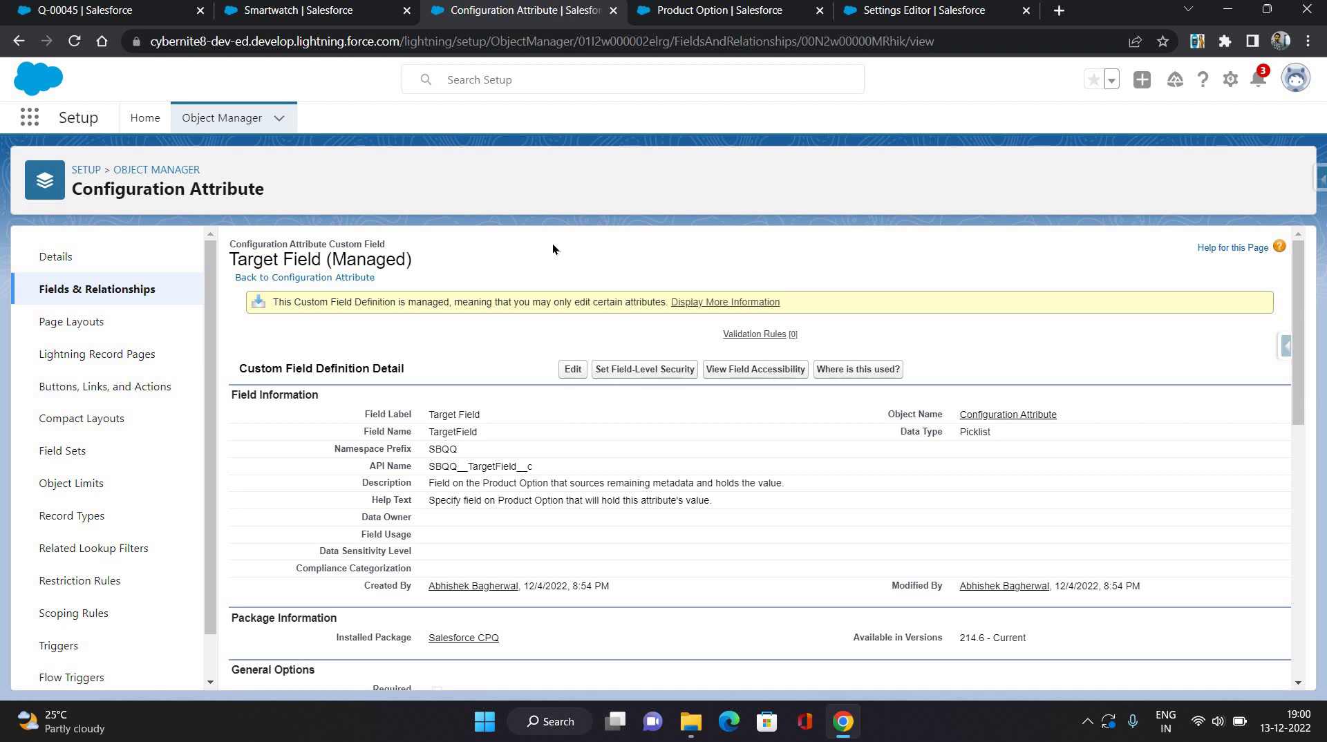
scroll(530, 415, down, 5)
scroll(492, 289, up, 2)
scroll(495, 277, up, 3)
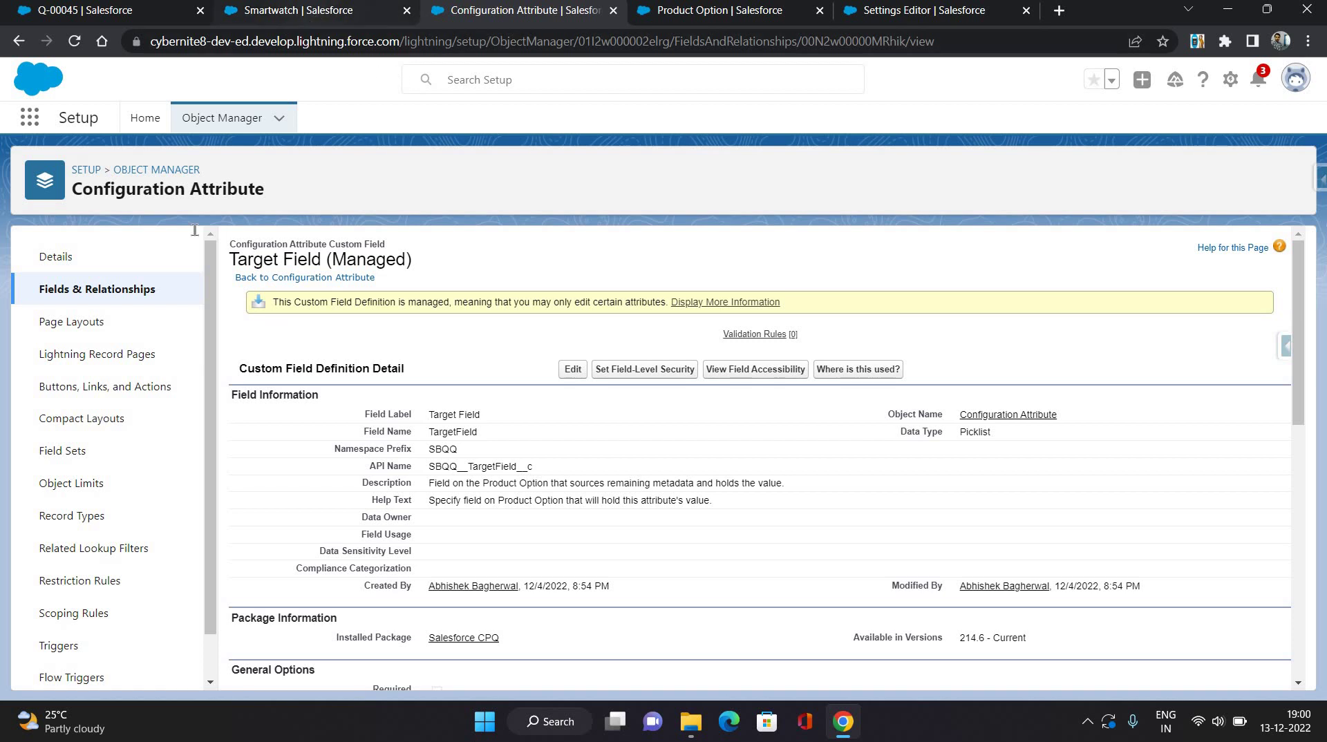
- Switch to the Smartwatch product record and display its related features and options
click(314, 13)
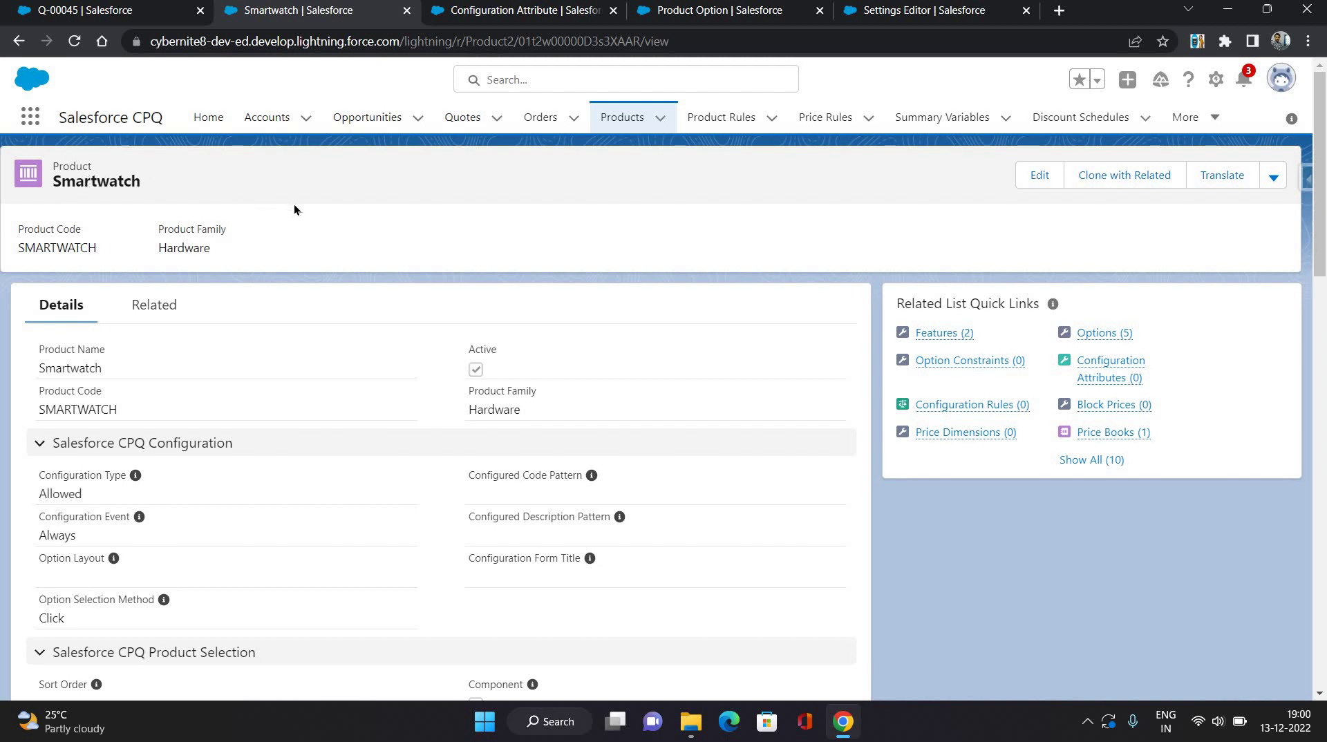
click(169, 305)
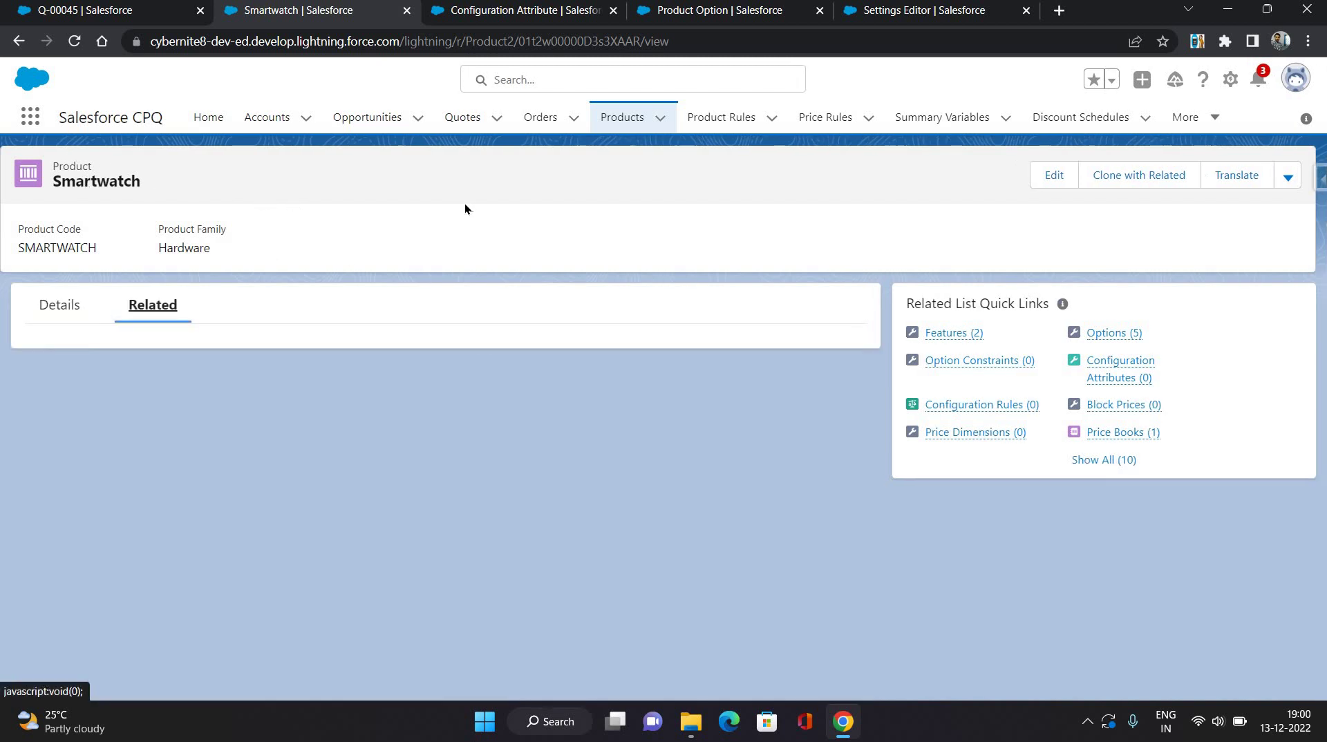
scroll(173, 530, down, 3)
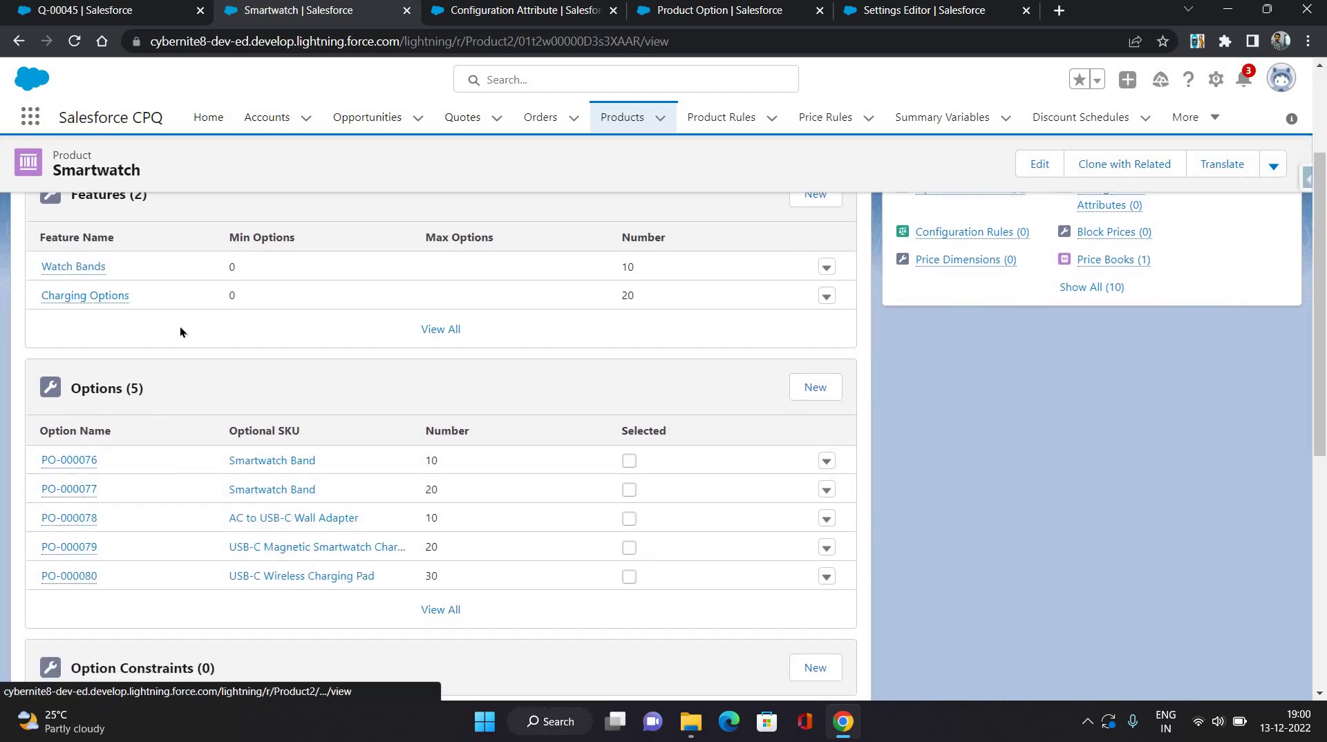
scroll(128, 376, up, 1)
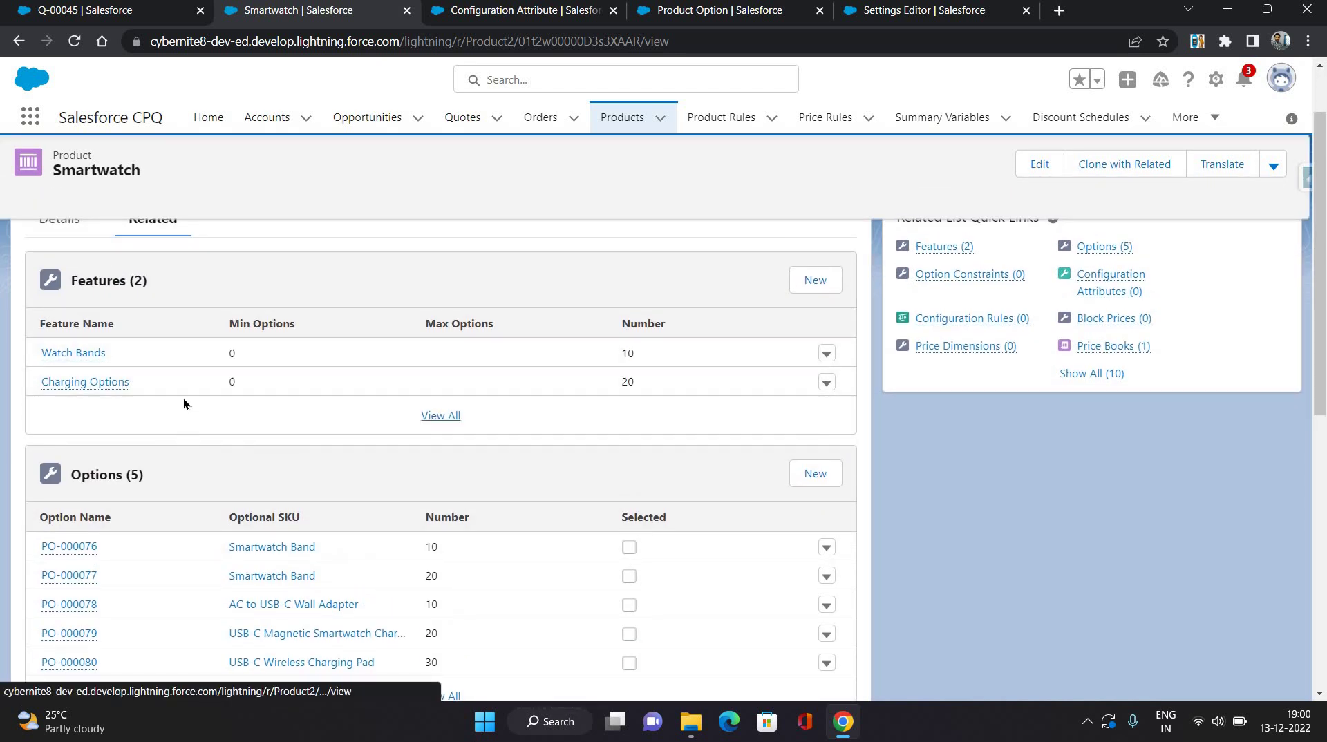
scroll(184, 398, down, 1)
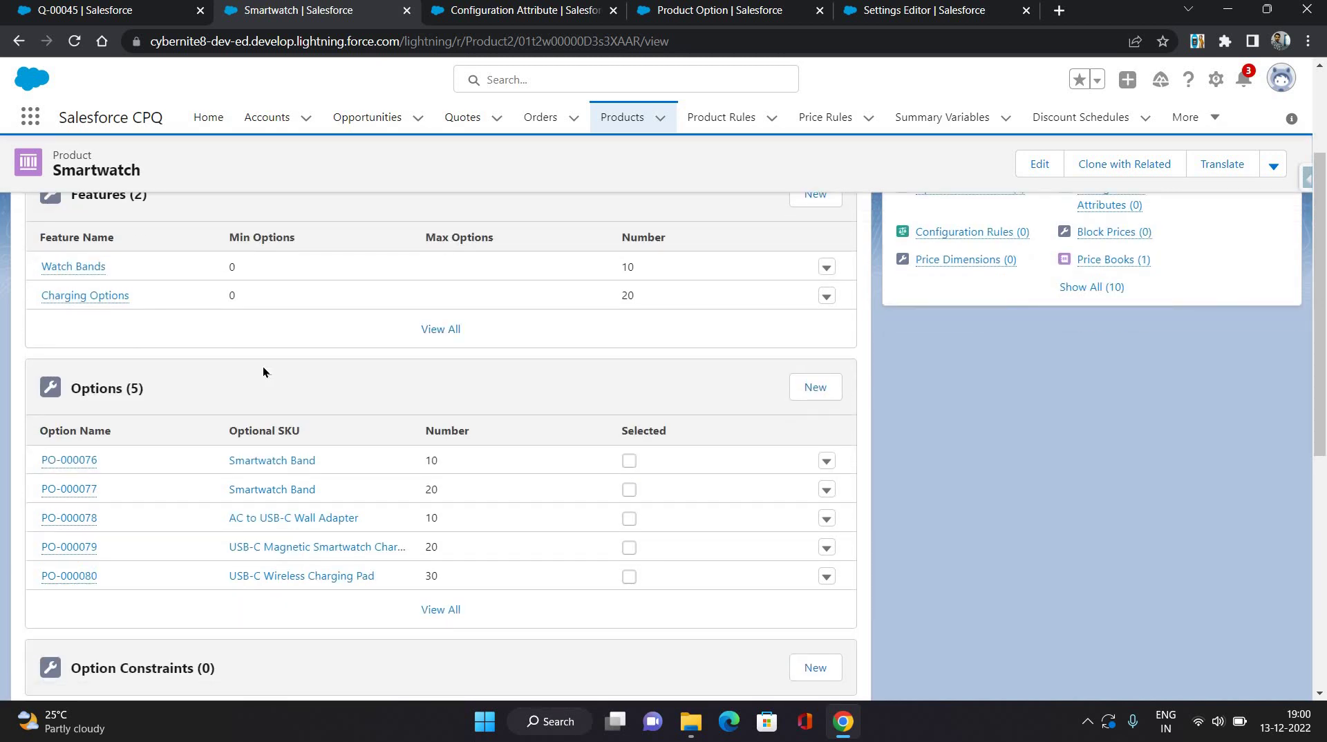
- Start a new Smartwatch configuration attribute using the Configuration Attribute record type and name it Accent
scroll(388, 360, down, 1)
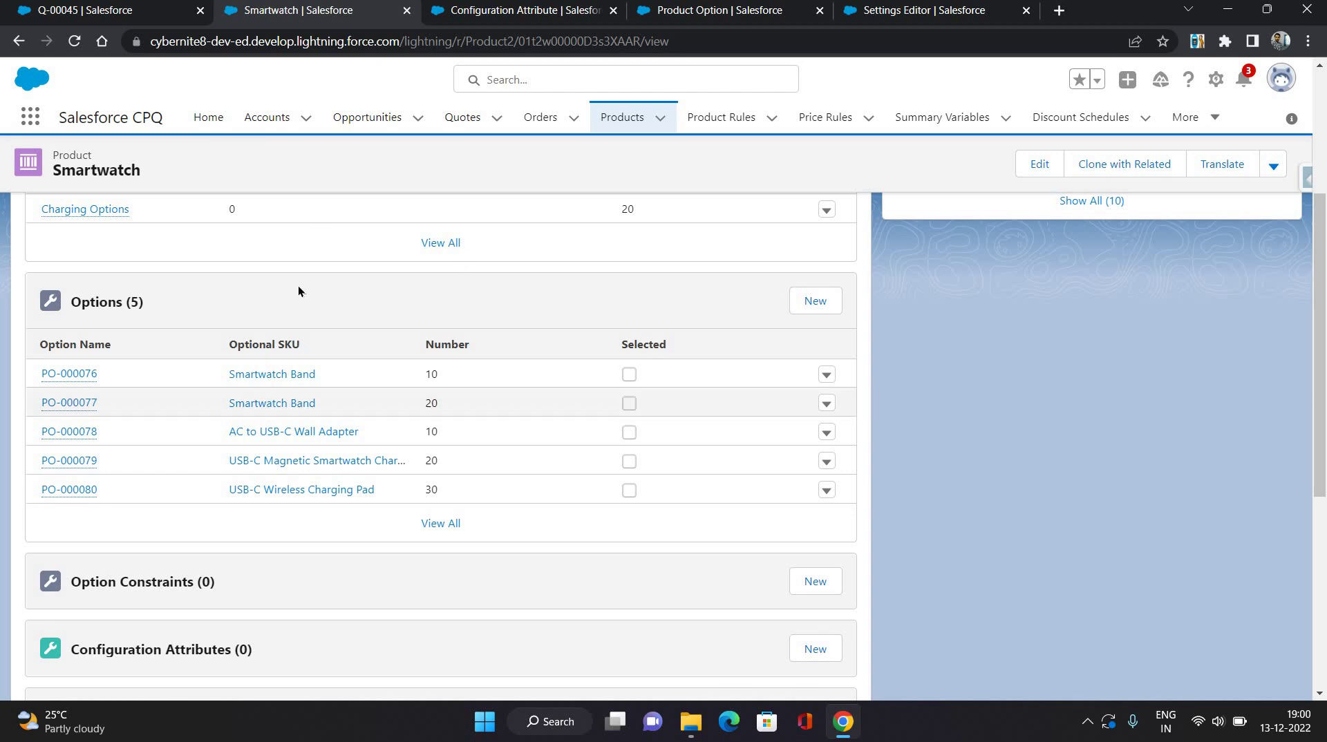
scroll(178, 402, down, 3)
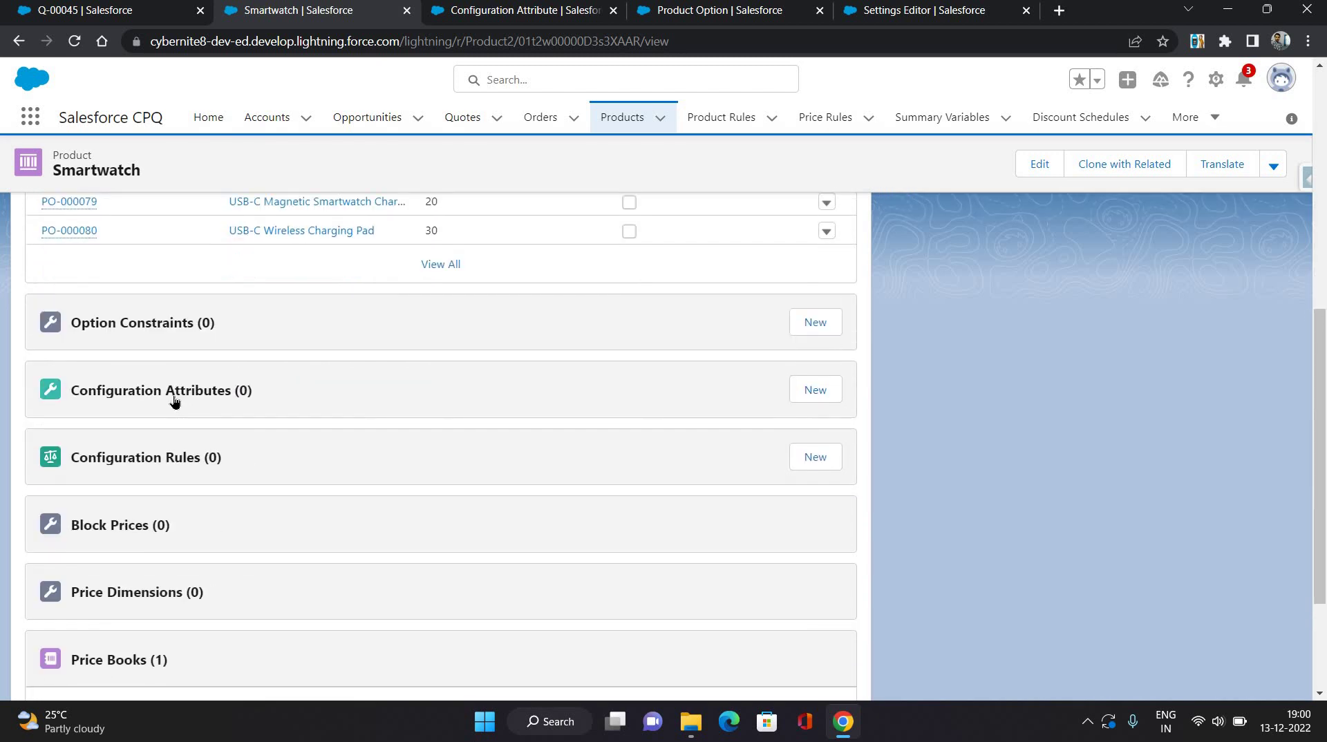
click(816, 391)
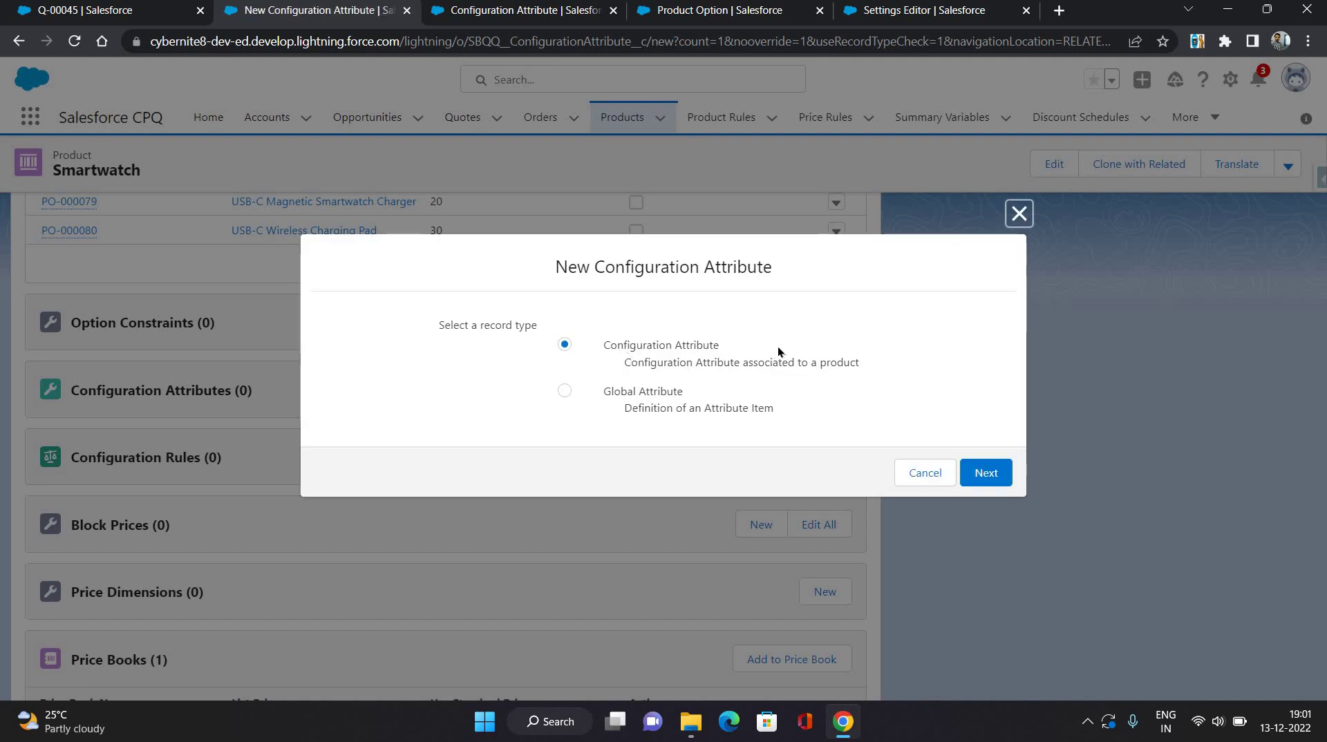
click(987, 473)
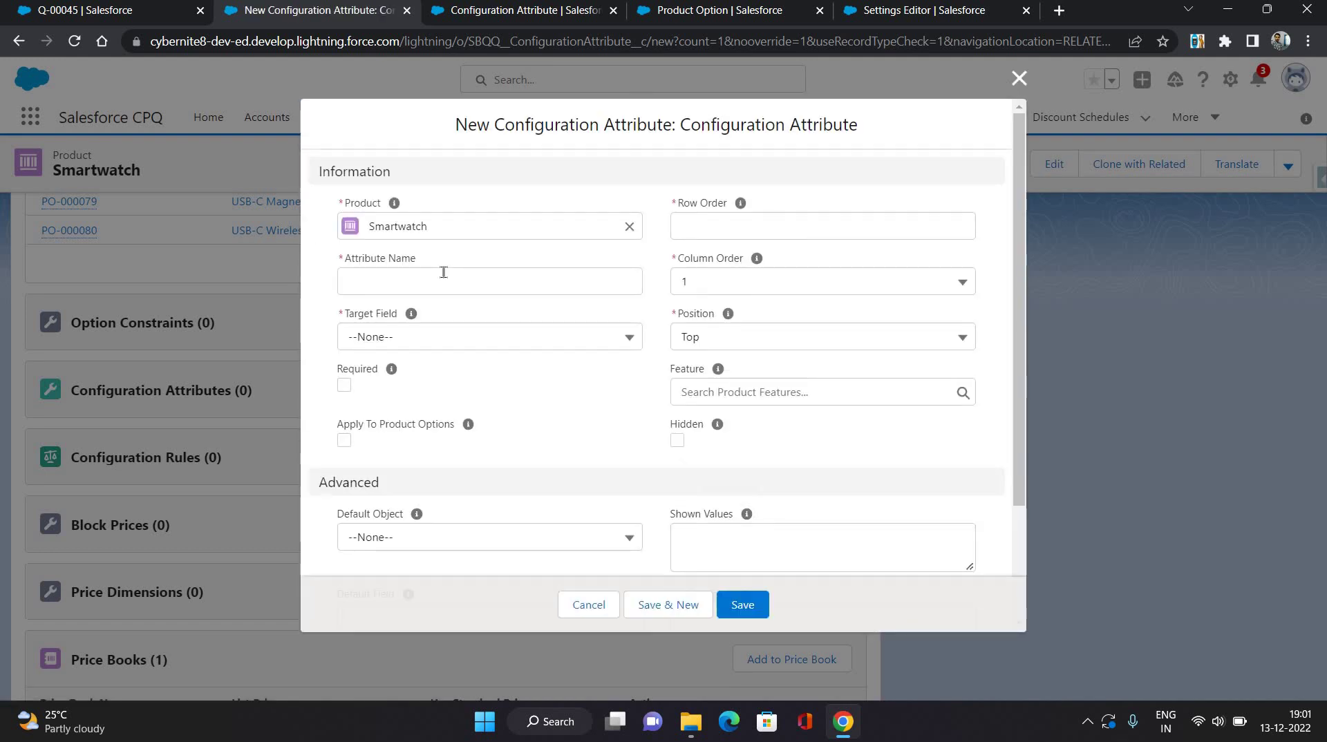
click(444, 272)
text(A)
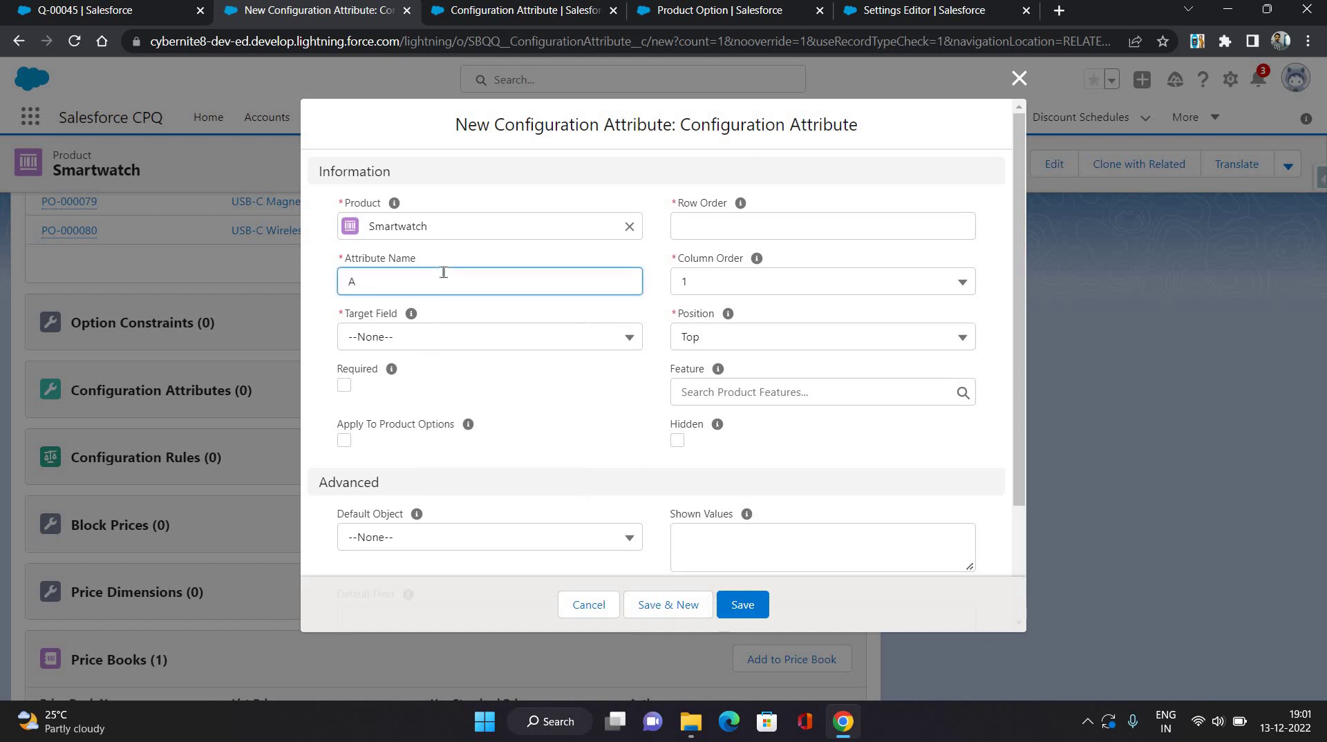
text(ccent)
click(474, 179)
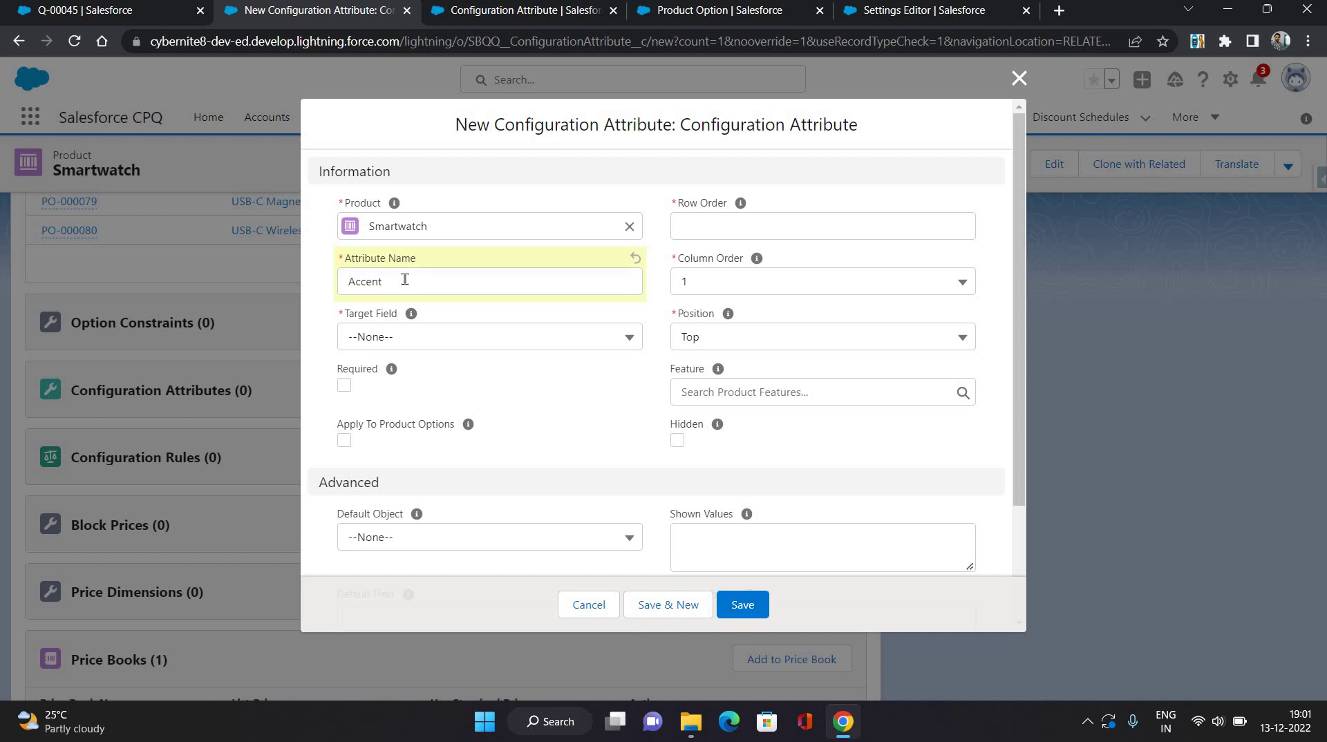
- Set the new Accent attribute's Target Field to Accent__c
click(416, 336)
click(412, 554)
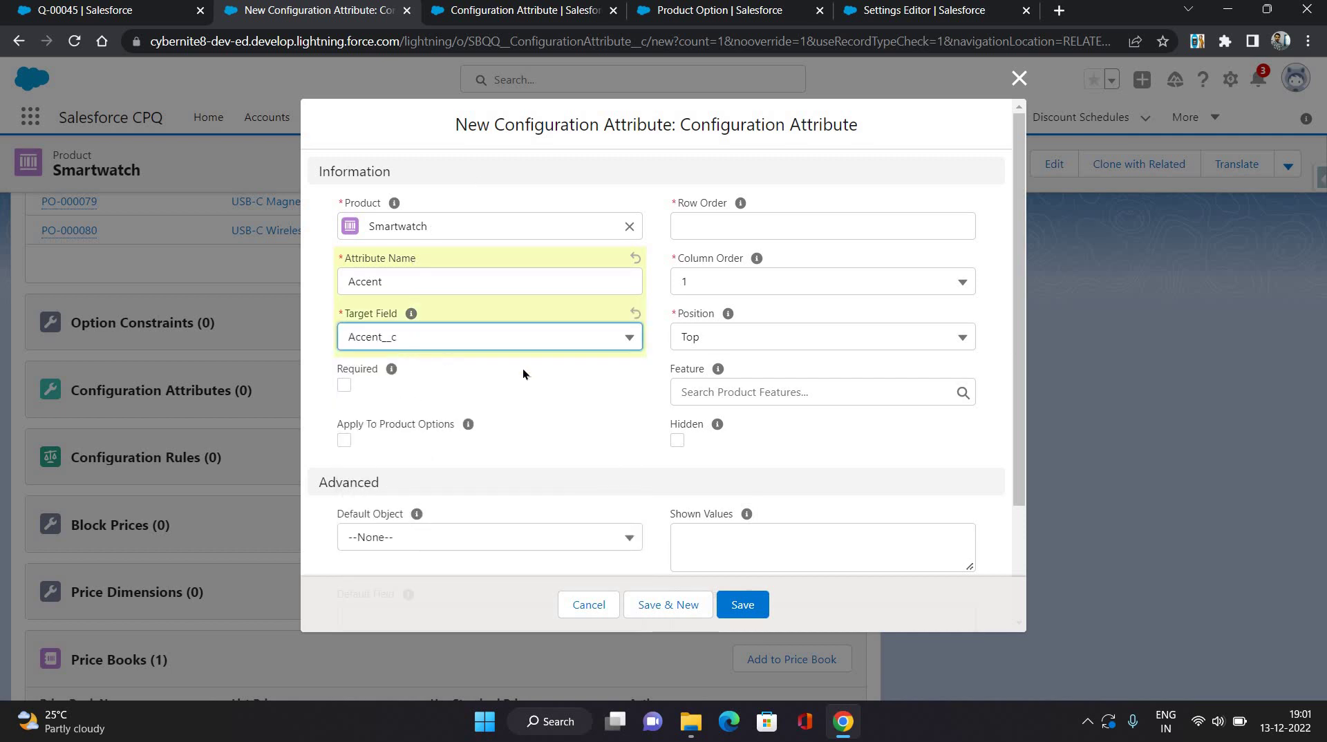
click(413, 355)
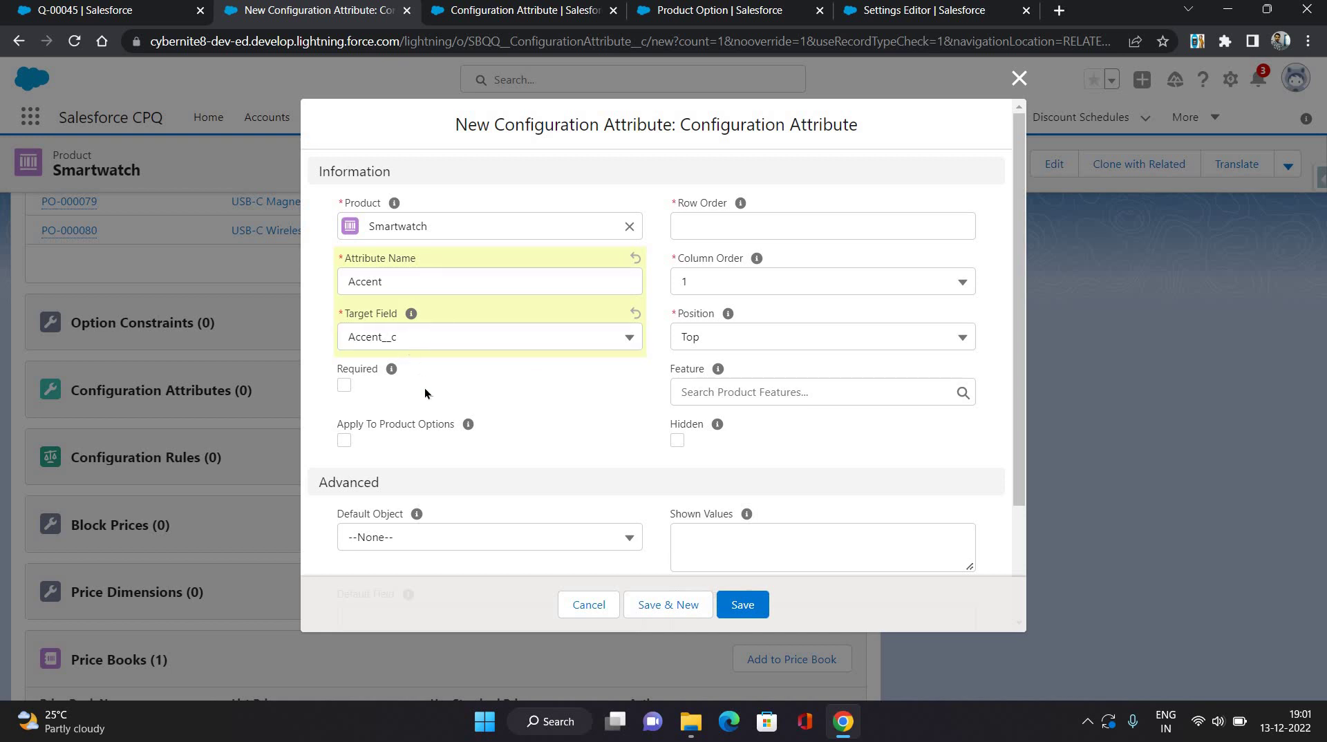
click(343, 385)
key(space)
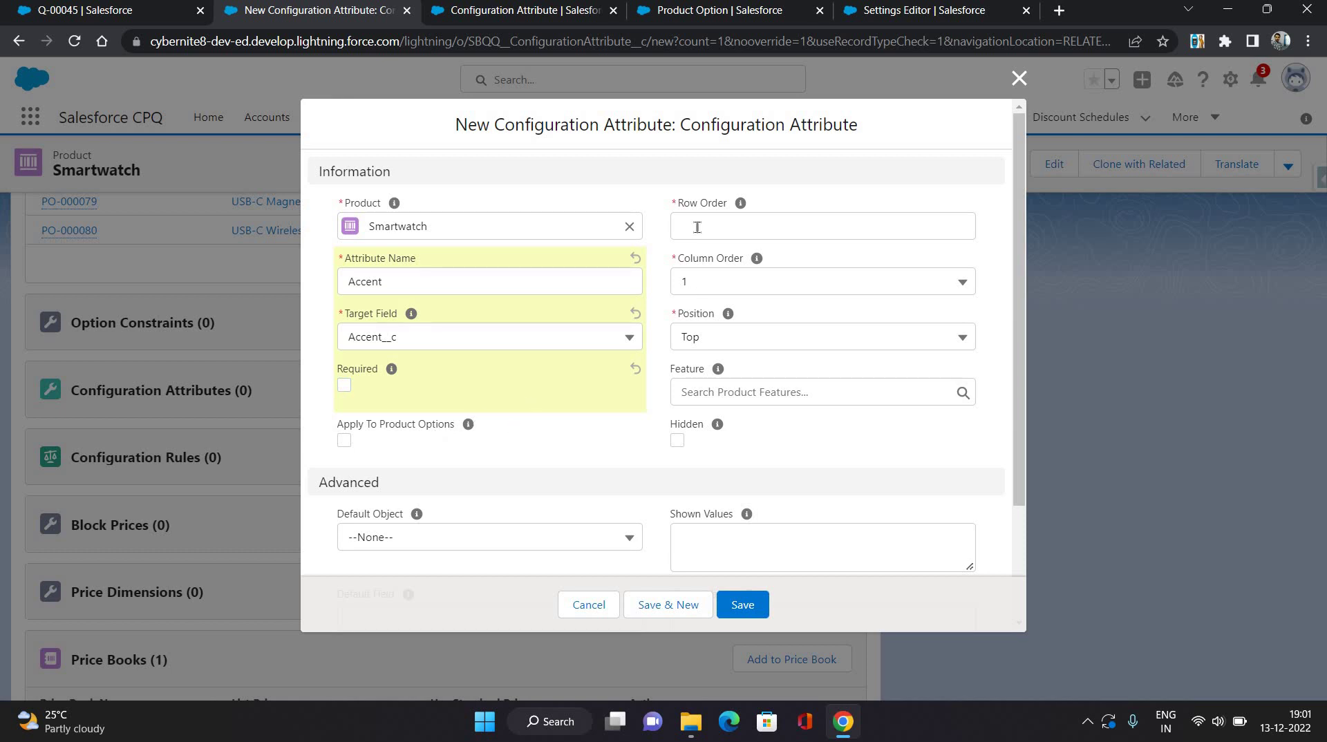
- Set the attribute's Row Order to 10 and save the new configuration attribute
key(Tab)
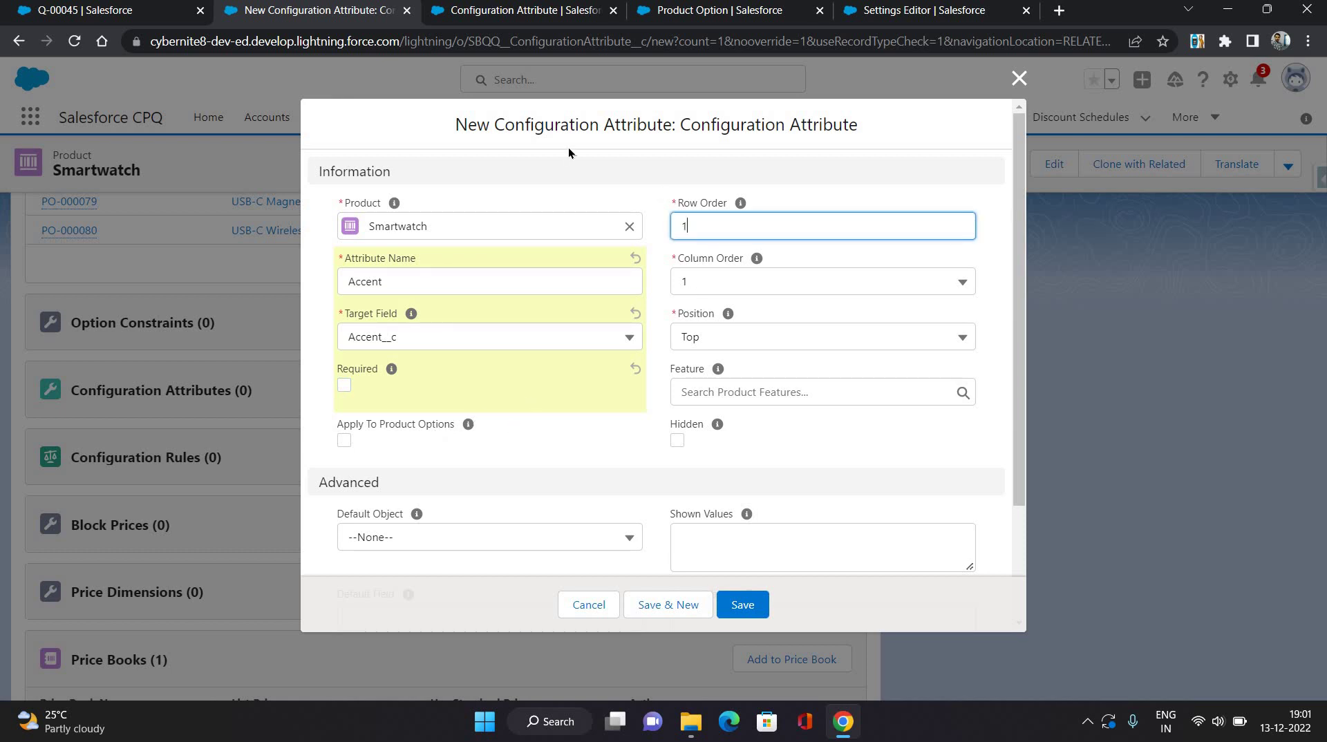
text(0)
click(564, 148)
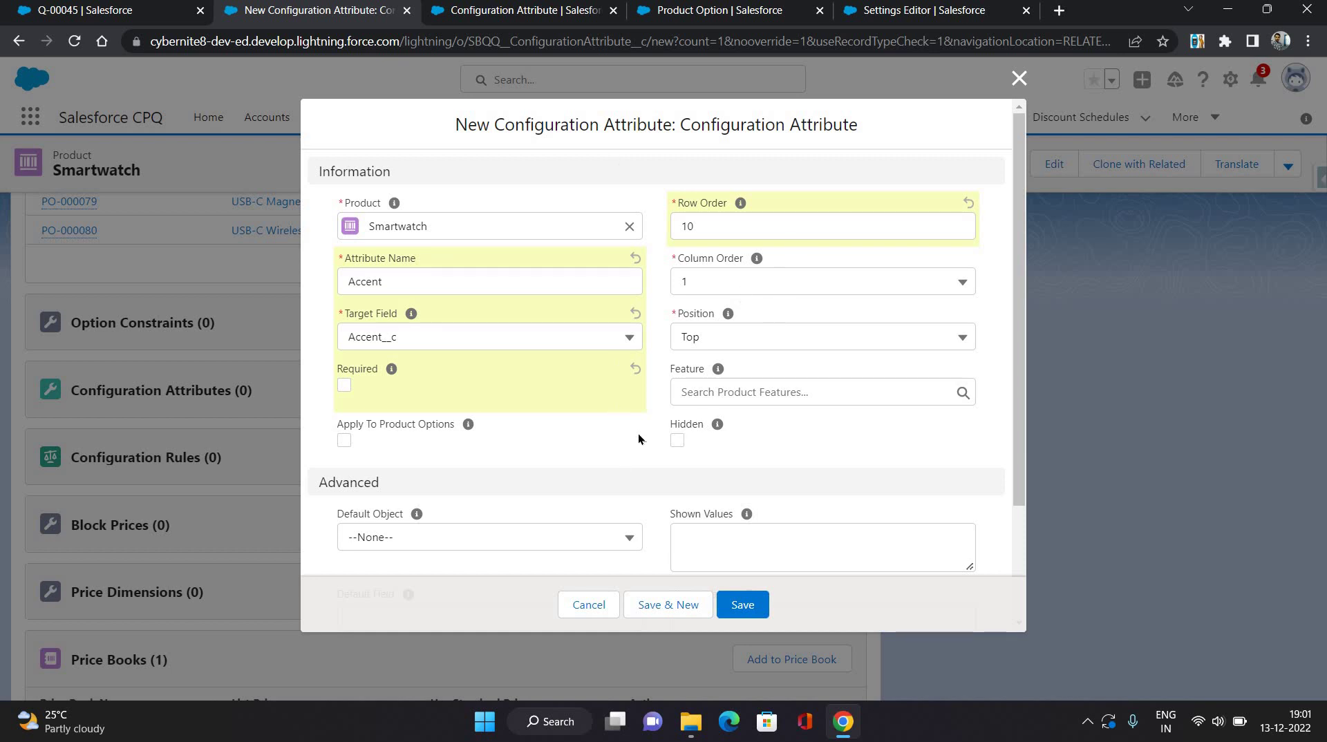
scroll(640, 439, down, 2)
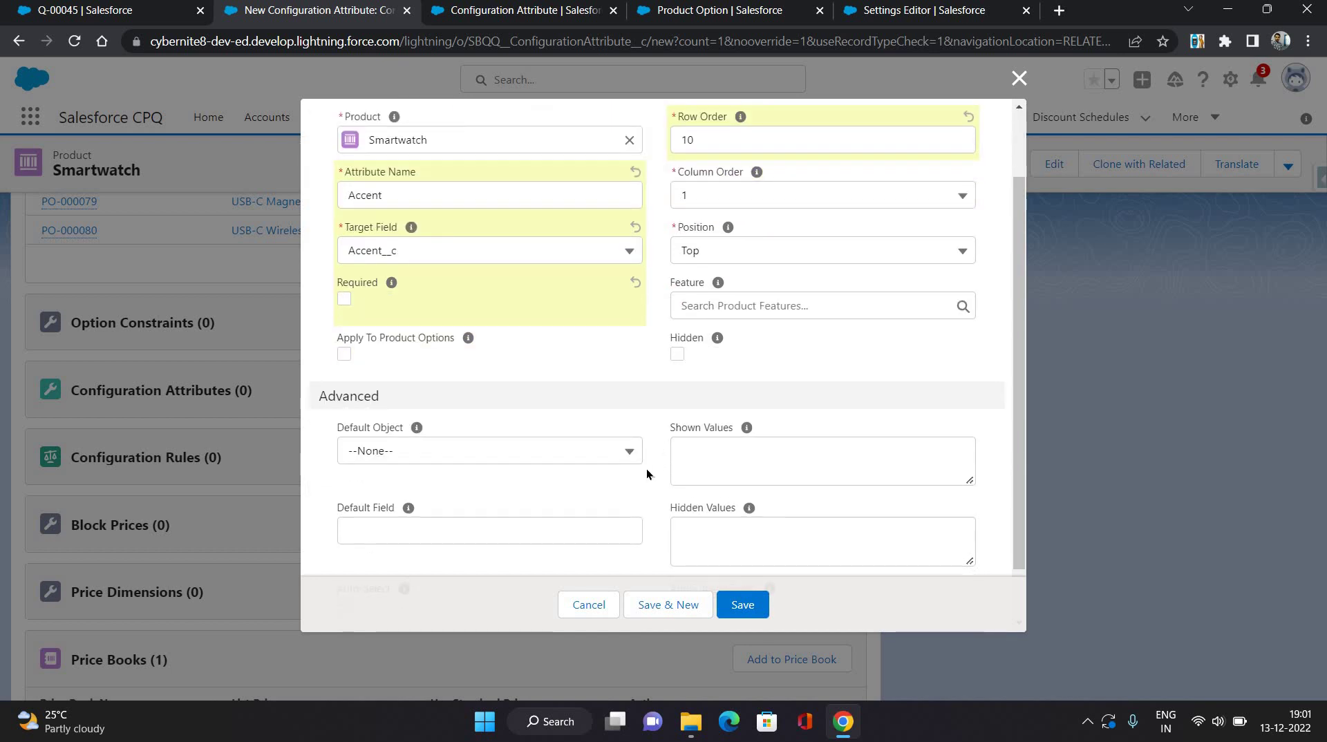
click(741, 604)
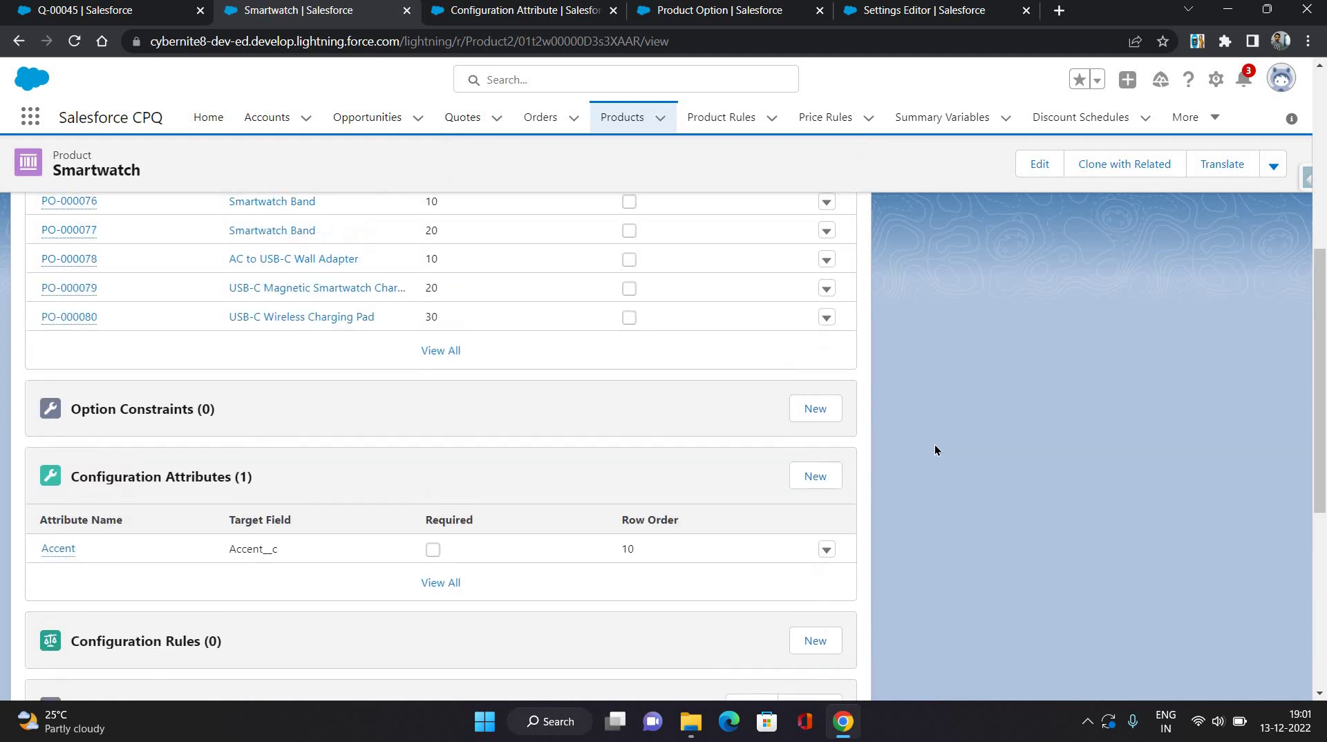
- Review the Accent configuration attribute's details and return to the Smartwatch product's related lists
click(56, 462)
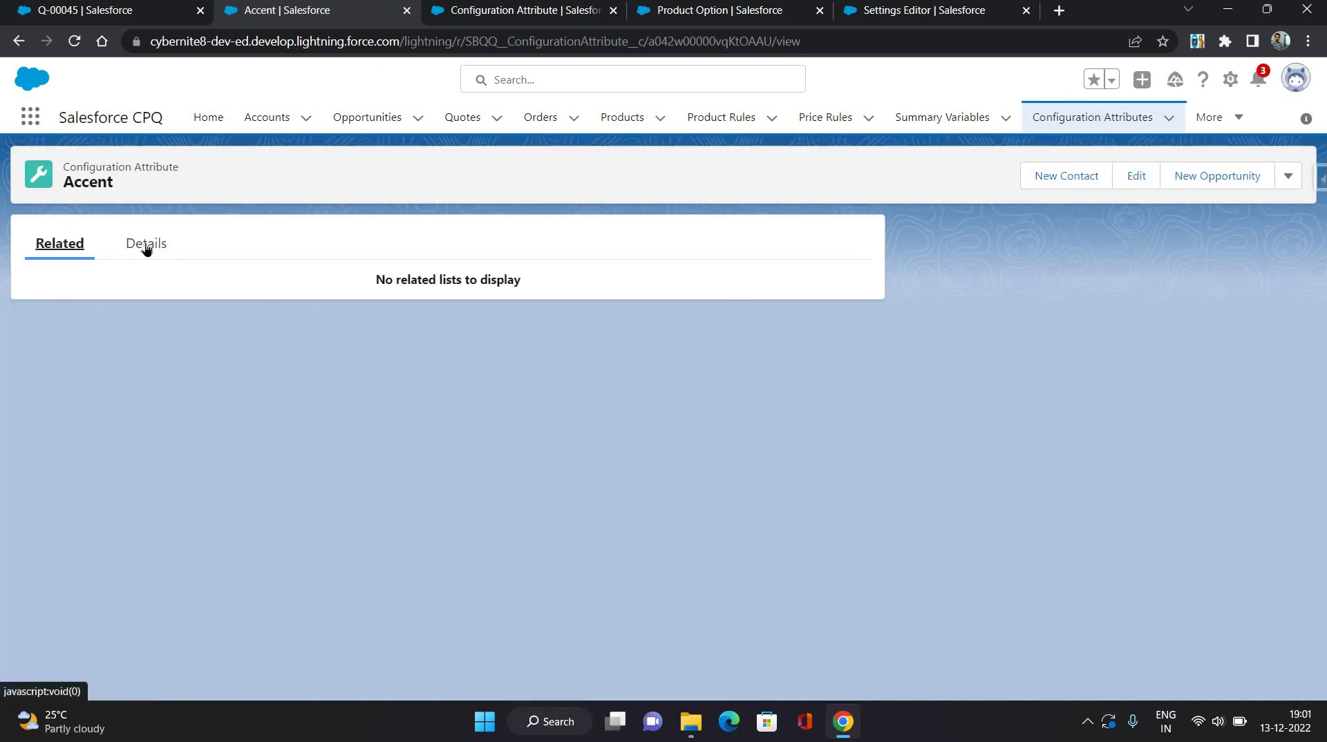
click(143, 246)
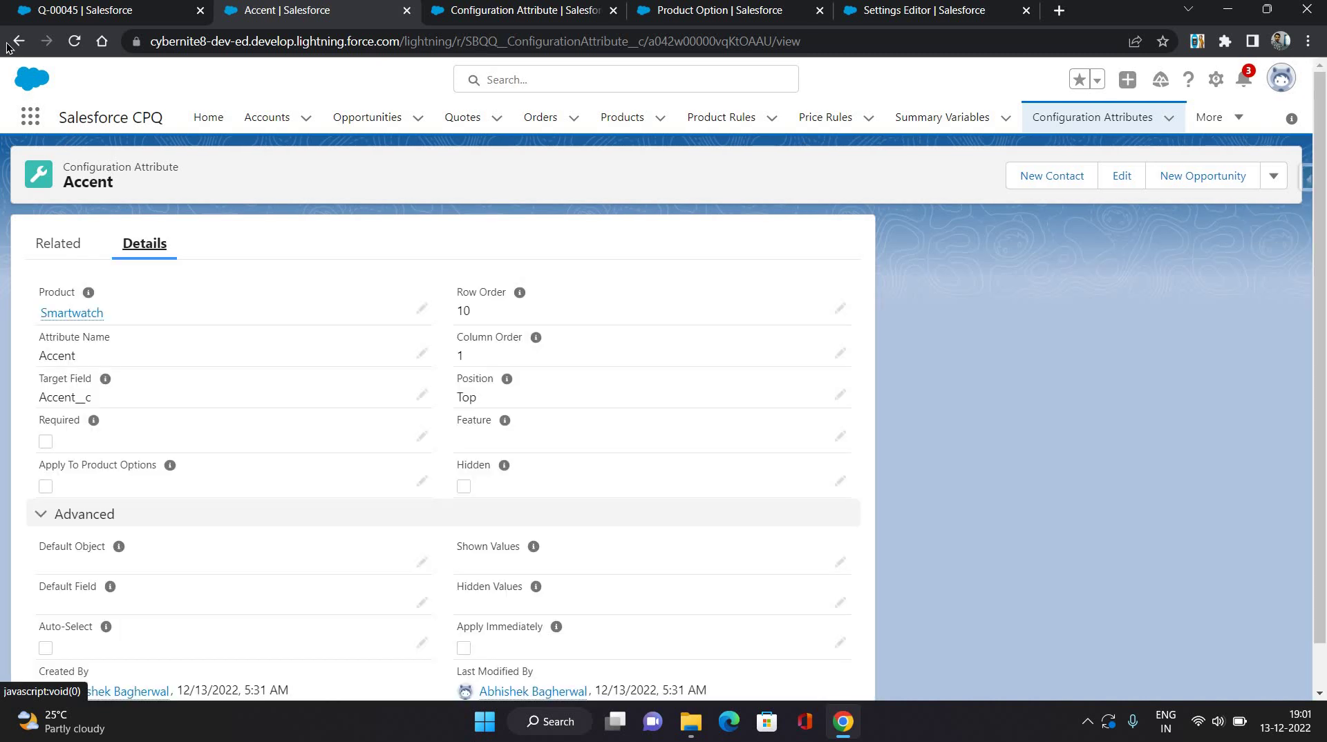
click(8, 44)
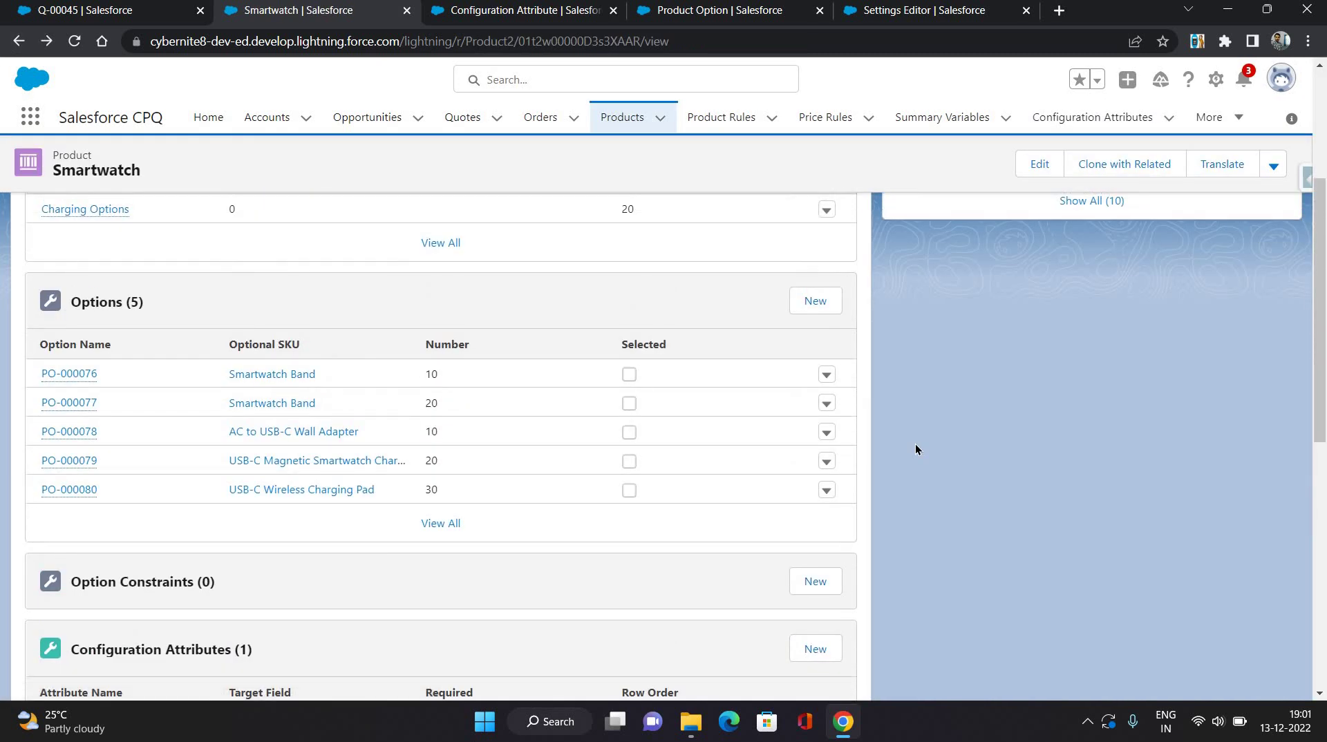
scroll(915, 449, down, 1)
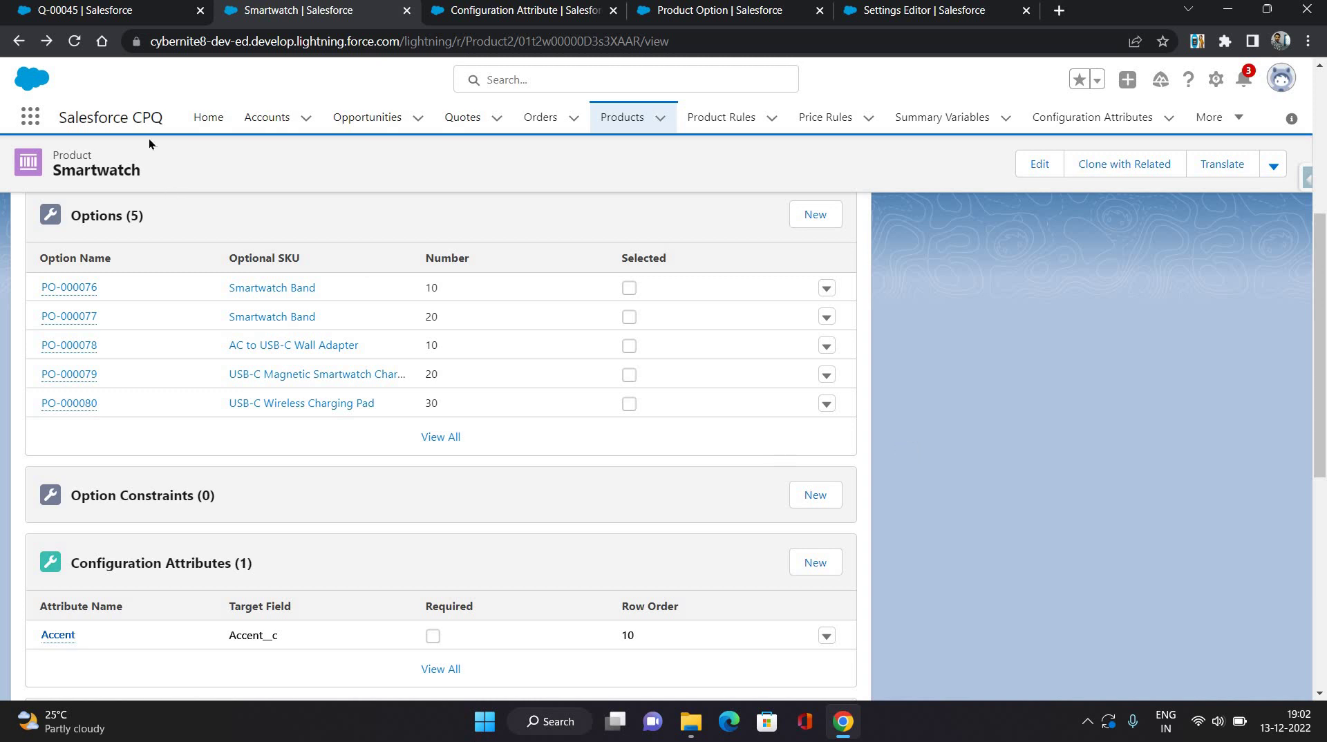
- Reload quote Q-00045, search its product selection for Smartwatch and open the bundle for configuration
click(136, 23)
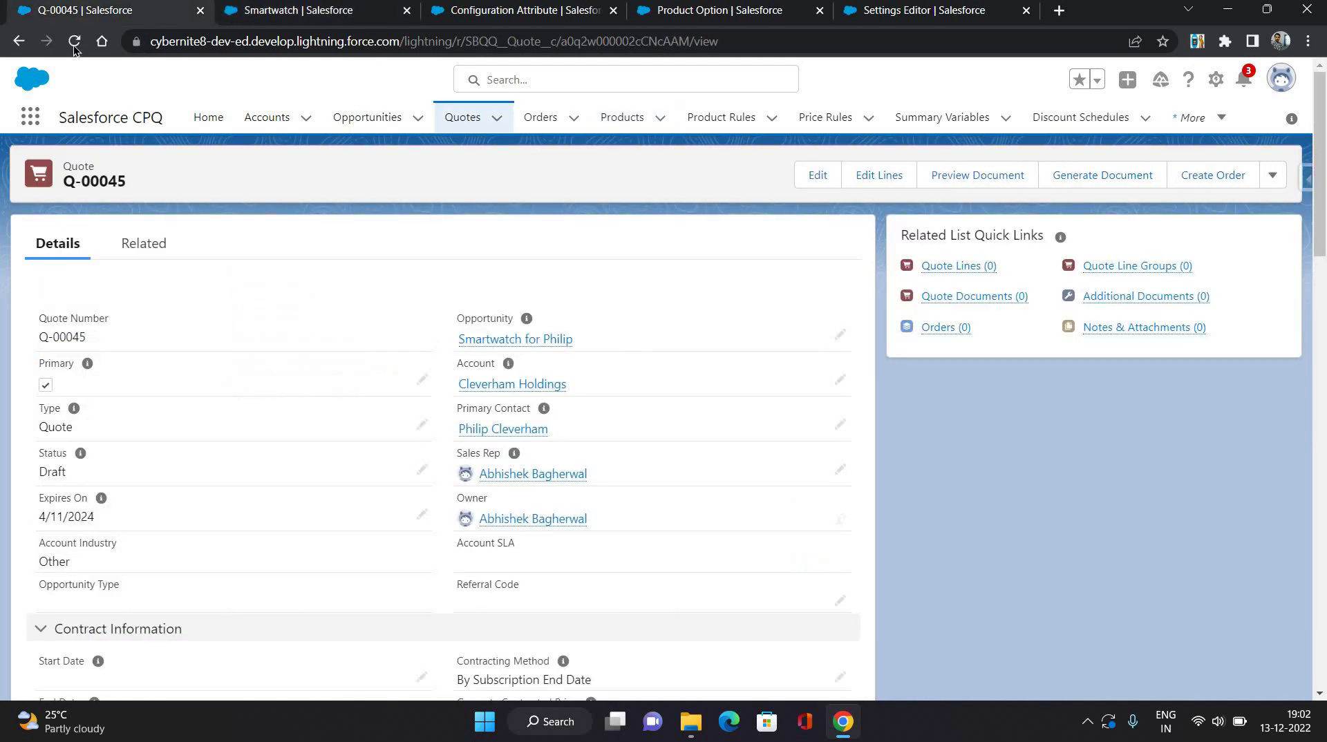
click(74, 43)
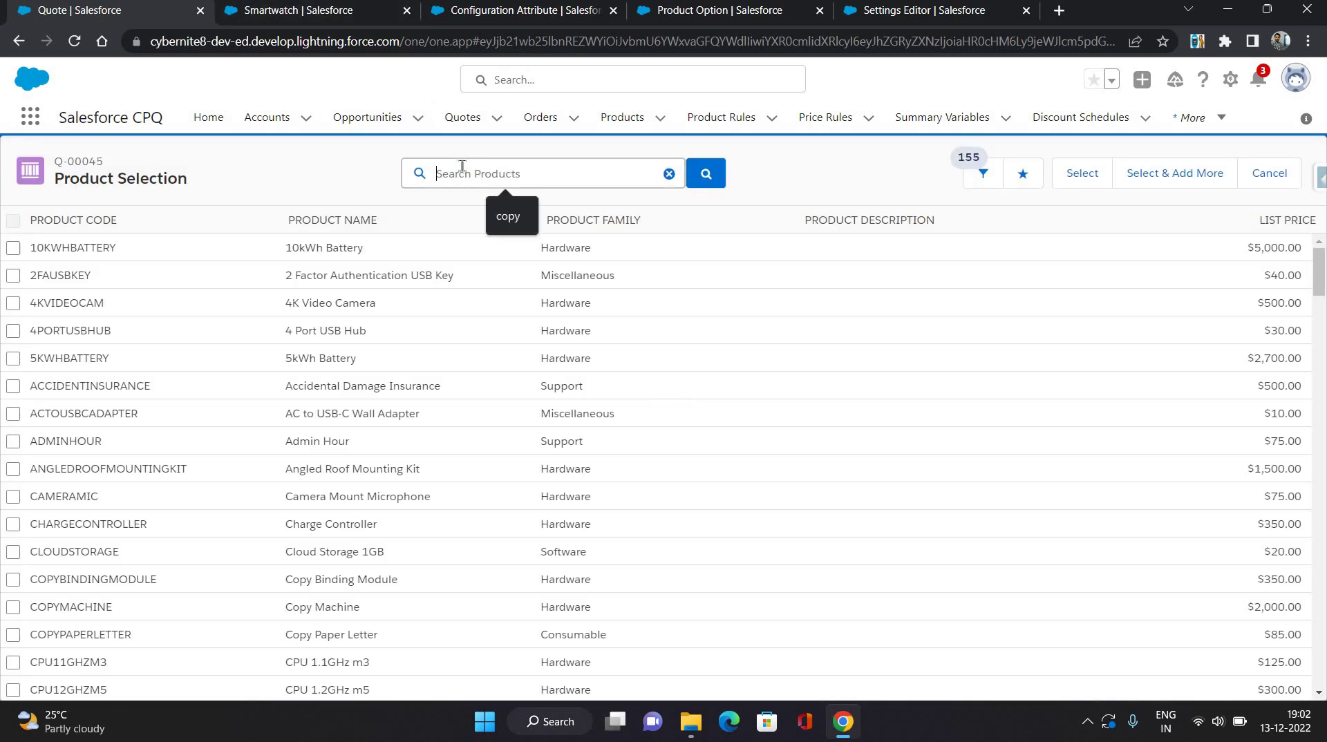
text(smartwa)
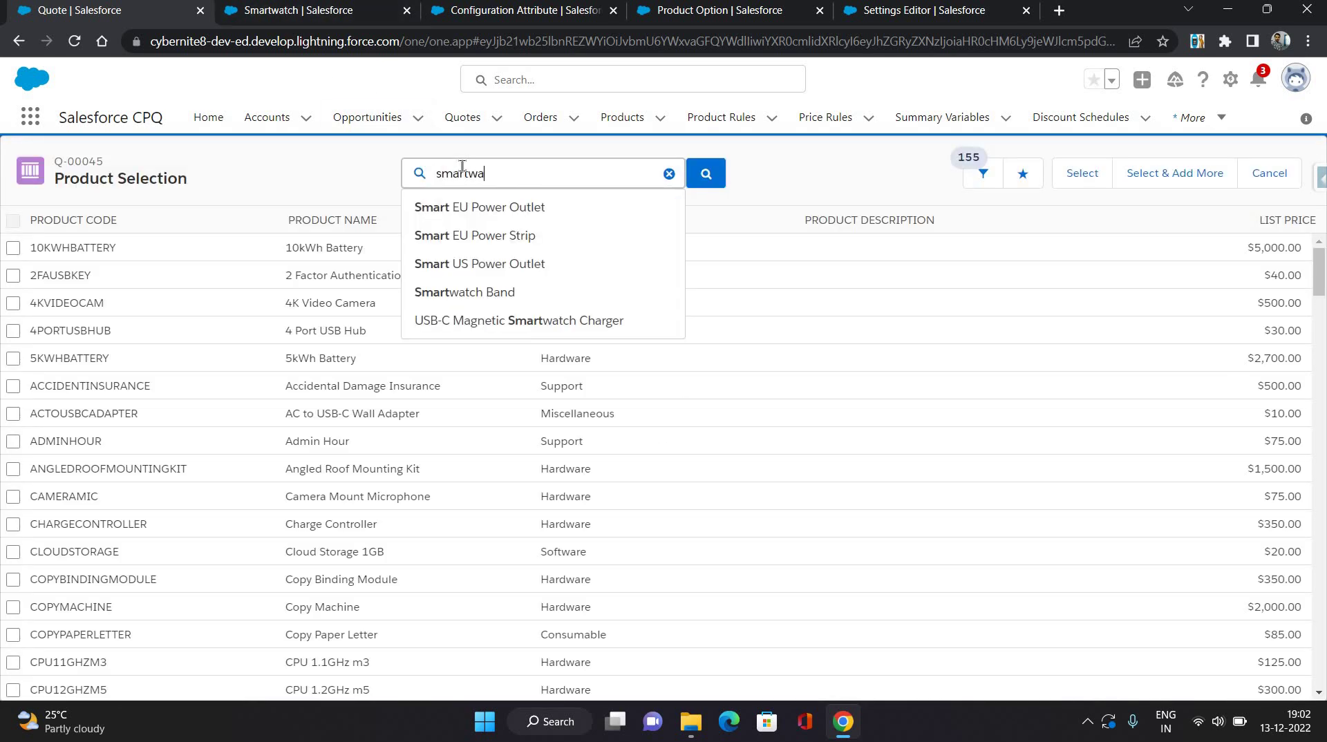
text(tch)
key(Down)
key(Return)
click(1075, 177)
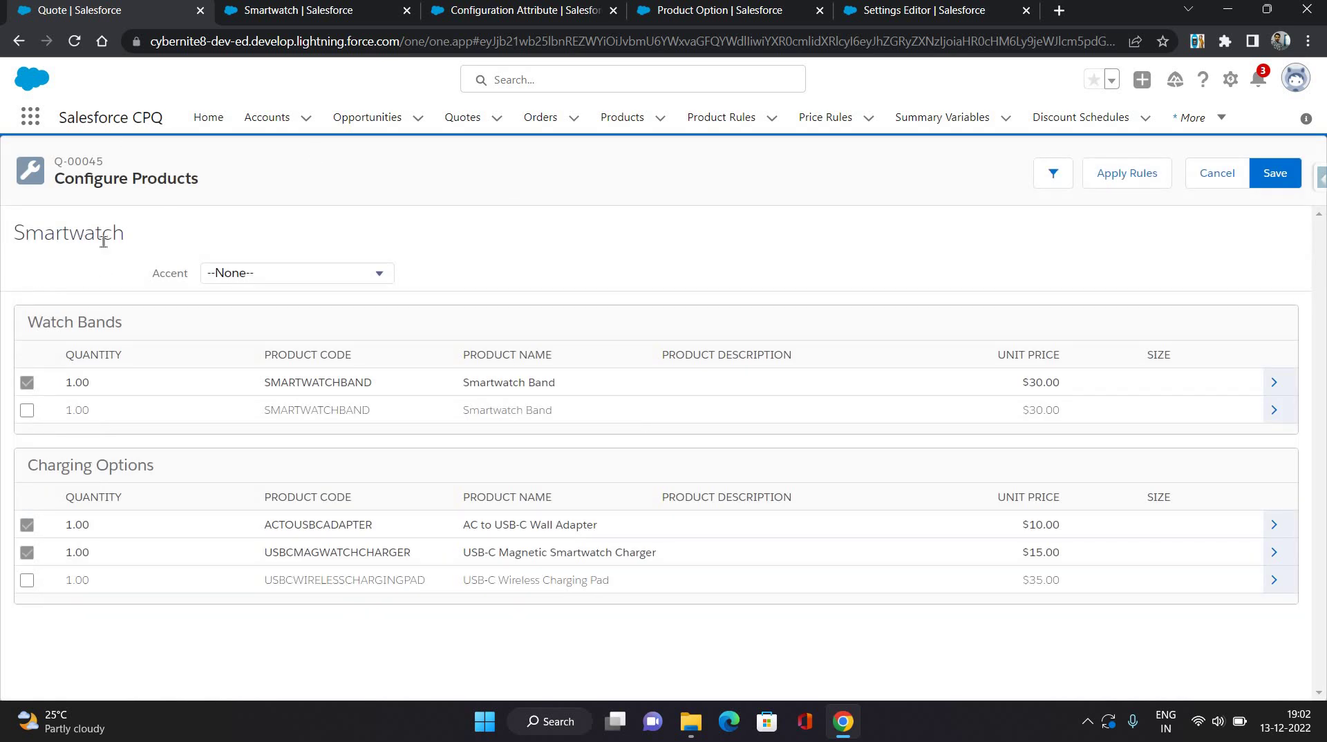
- Examine the choices offered by the Accent attribute above the bundle's features without selecting one
click(262, 275)
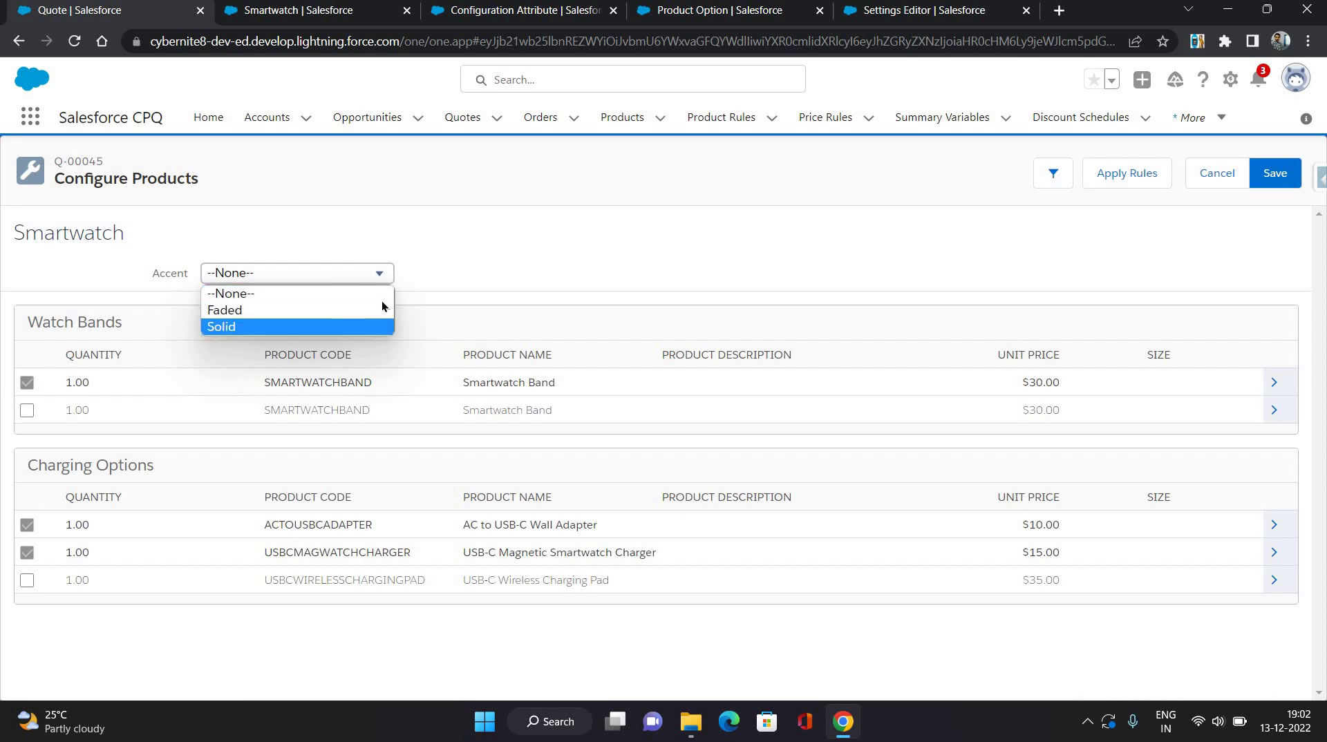
key(Down)
key(Escape)
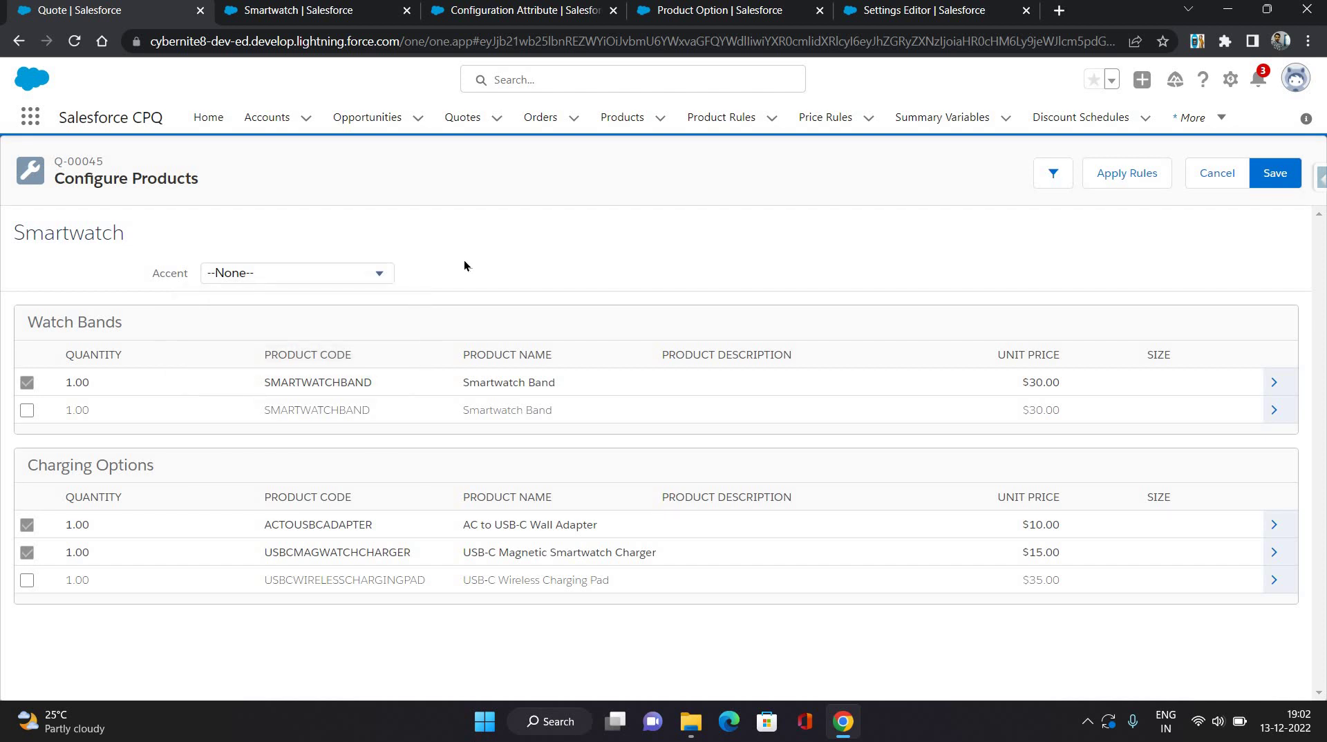
- Switch to the Smartwatch product record and inspect the Watch Bands feature's edit form, closing it without saving
click(298, 10)
scroll(128, 348, up, 2)
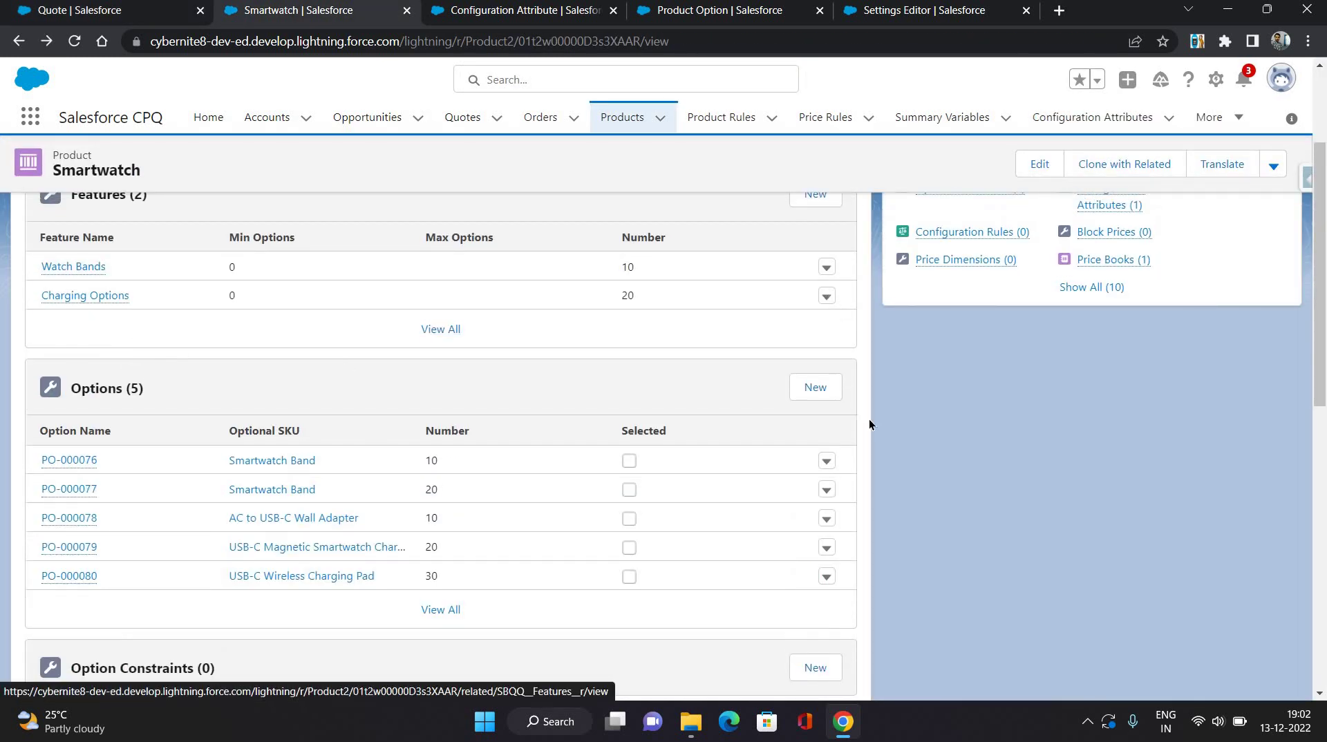
click(826, 267)
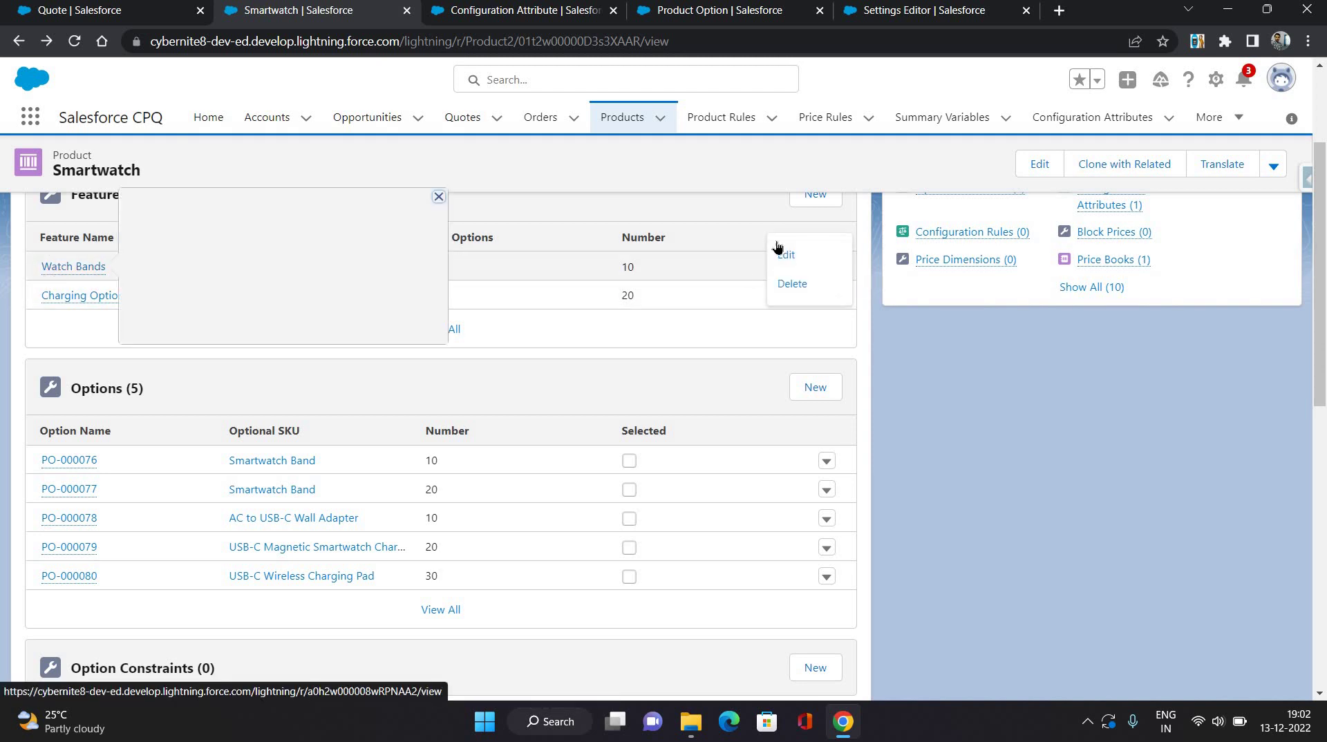
click(792, 256)
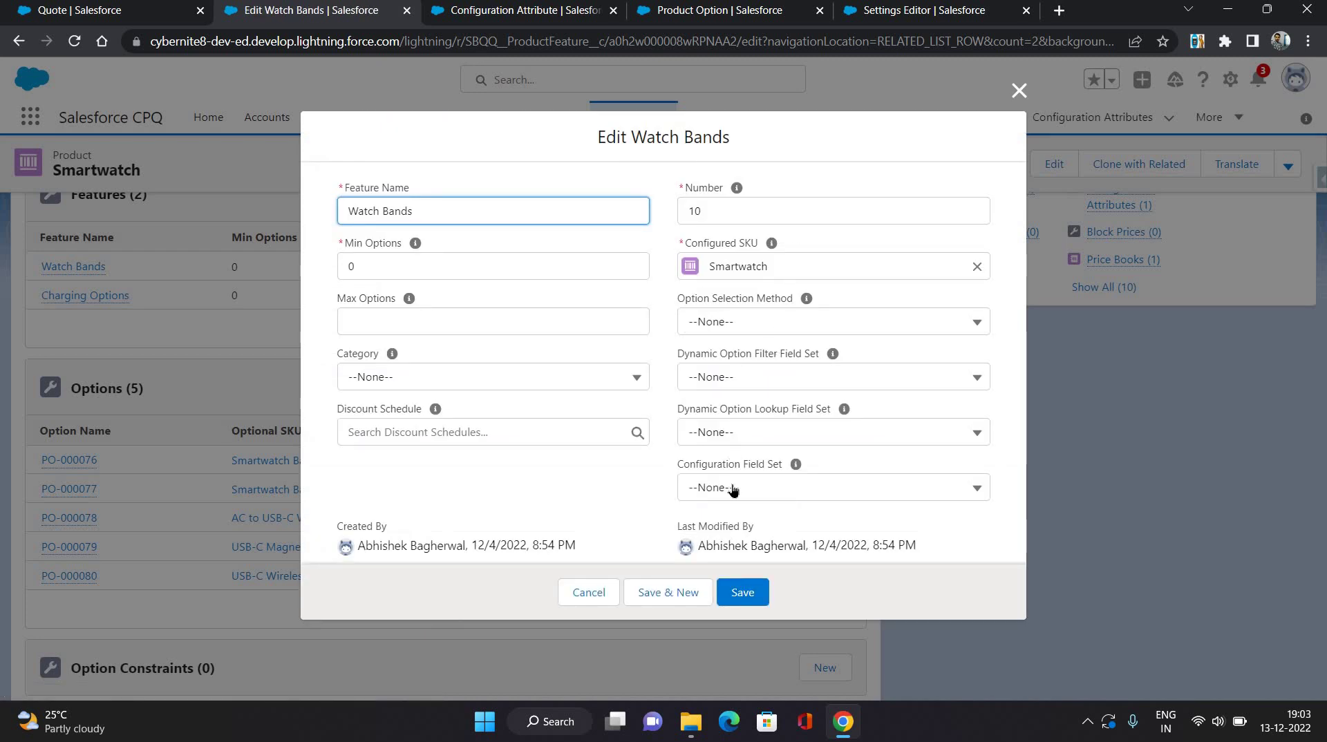
click(588, 592)
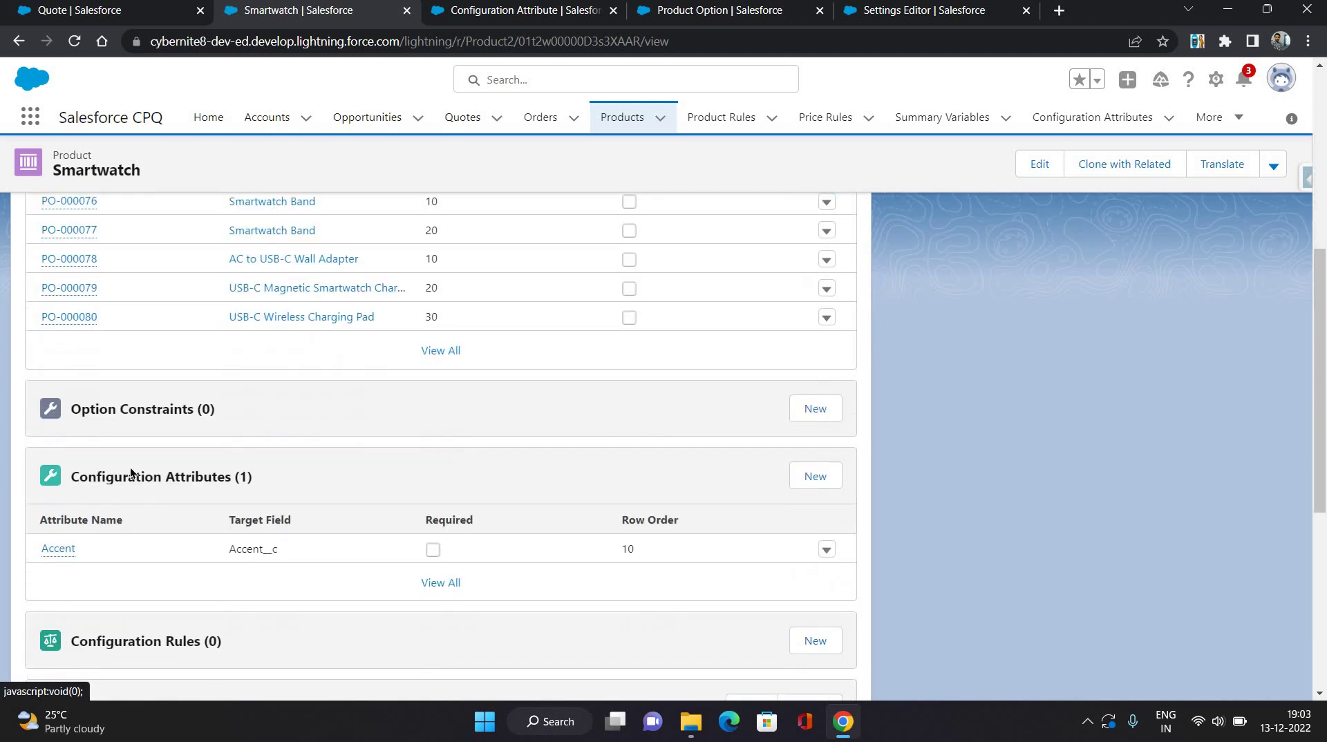
- Edit the Accent configuration attribute to assign it to the Watch Bands feature and save the change
scroll(761, 451, down, 1)
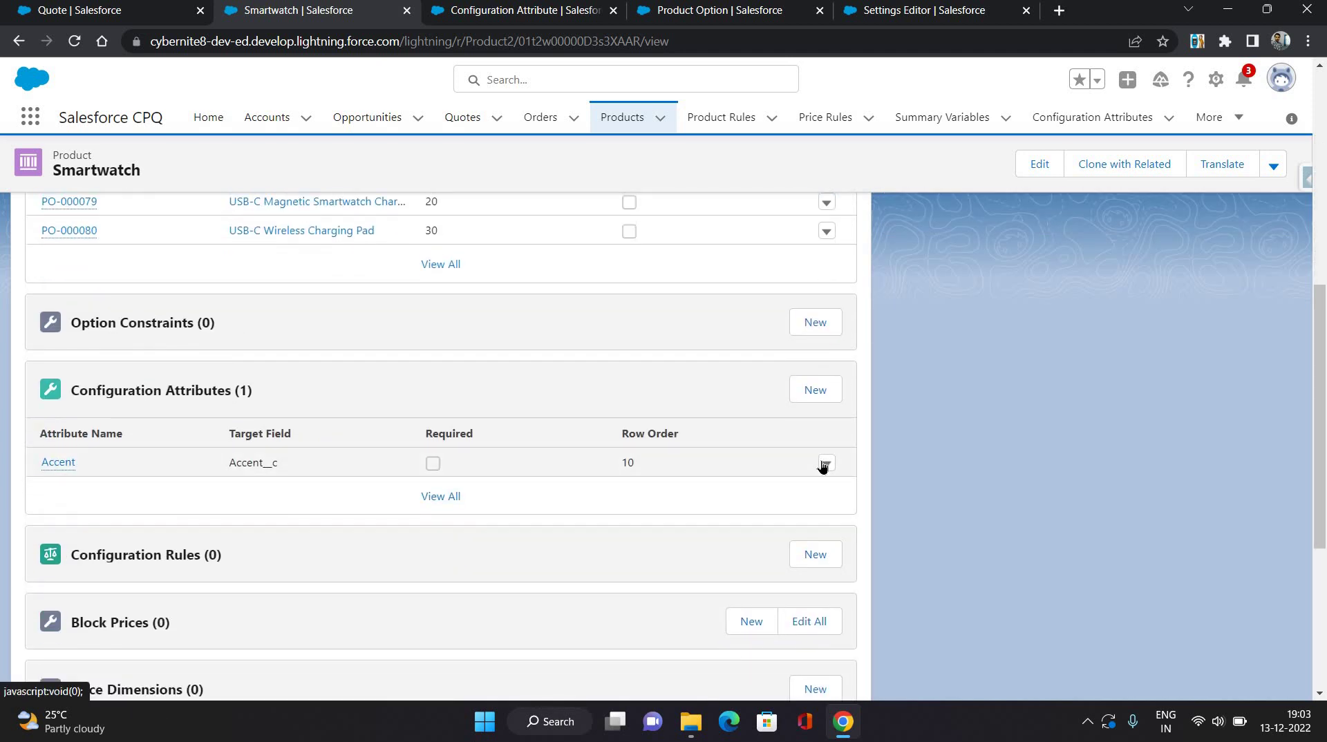
click(774, 418)
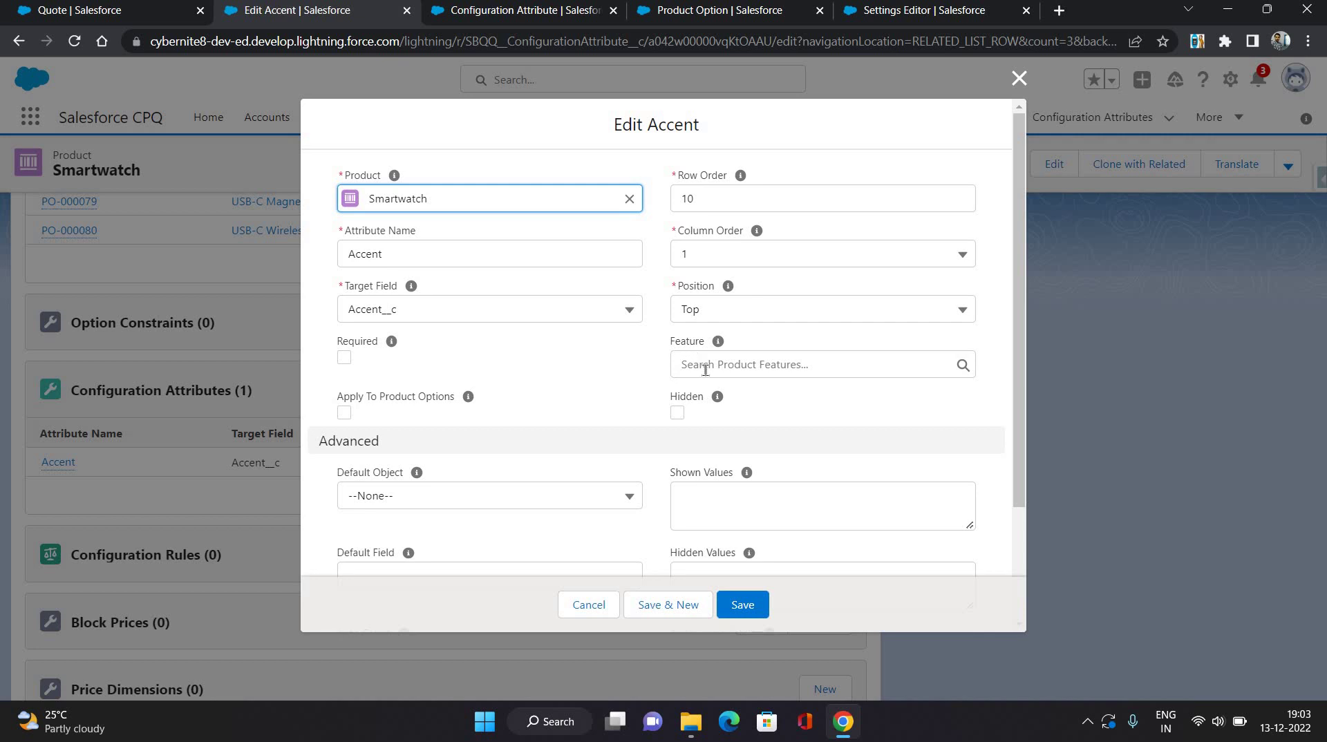
click(705, 370)
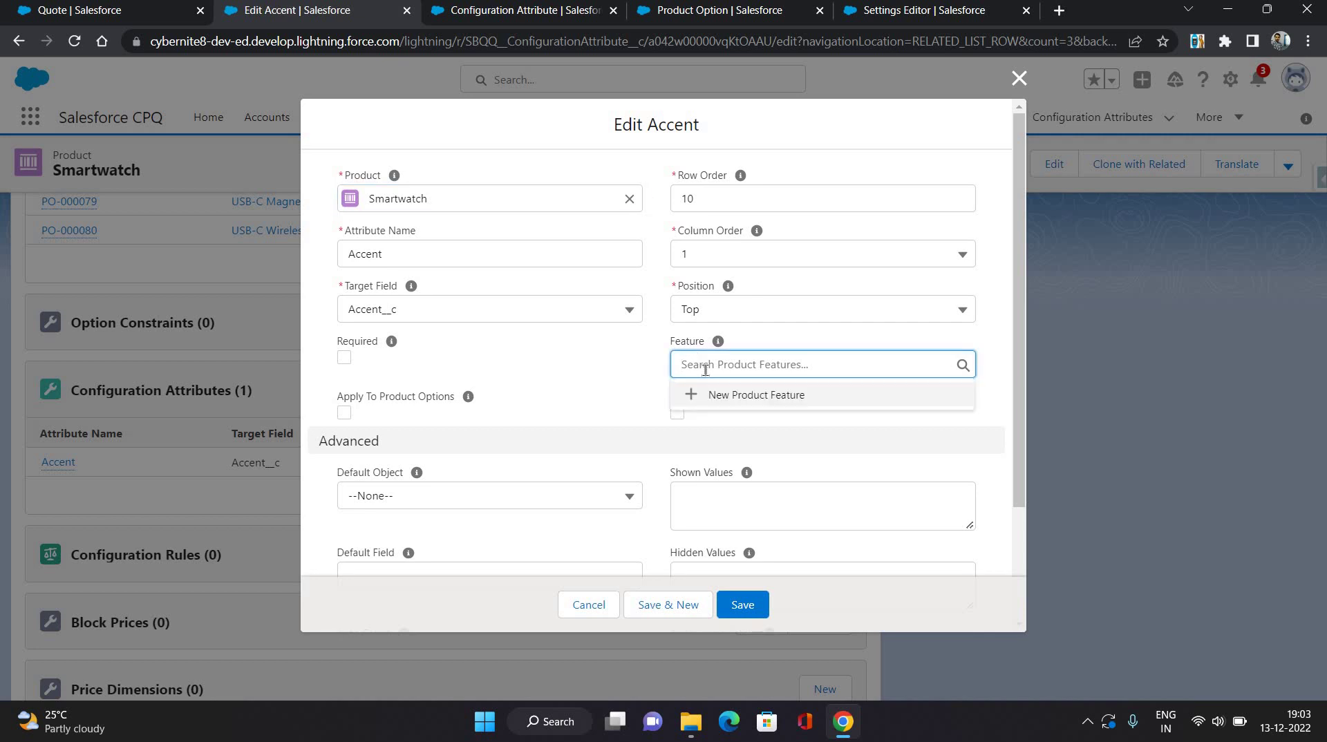
text(watch)
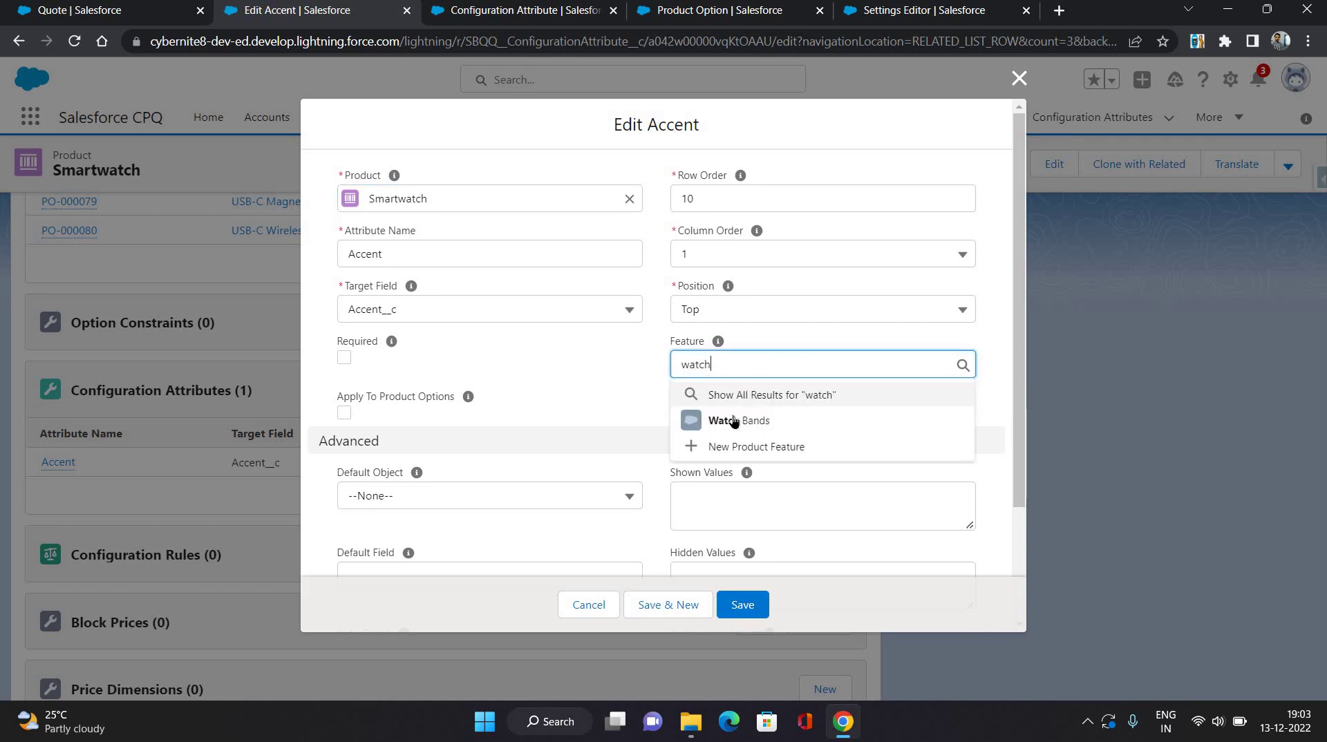
click(734, 422)
click(740, 608)
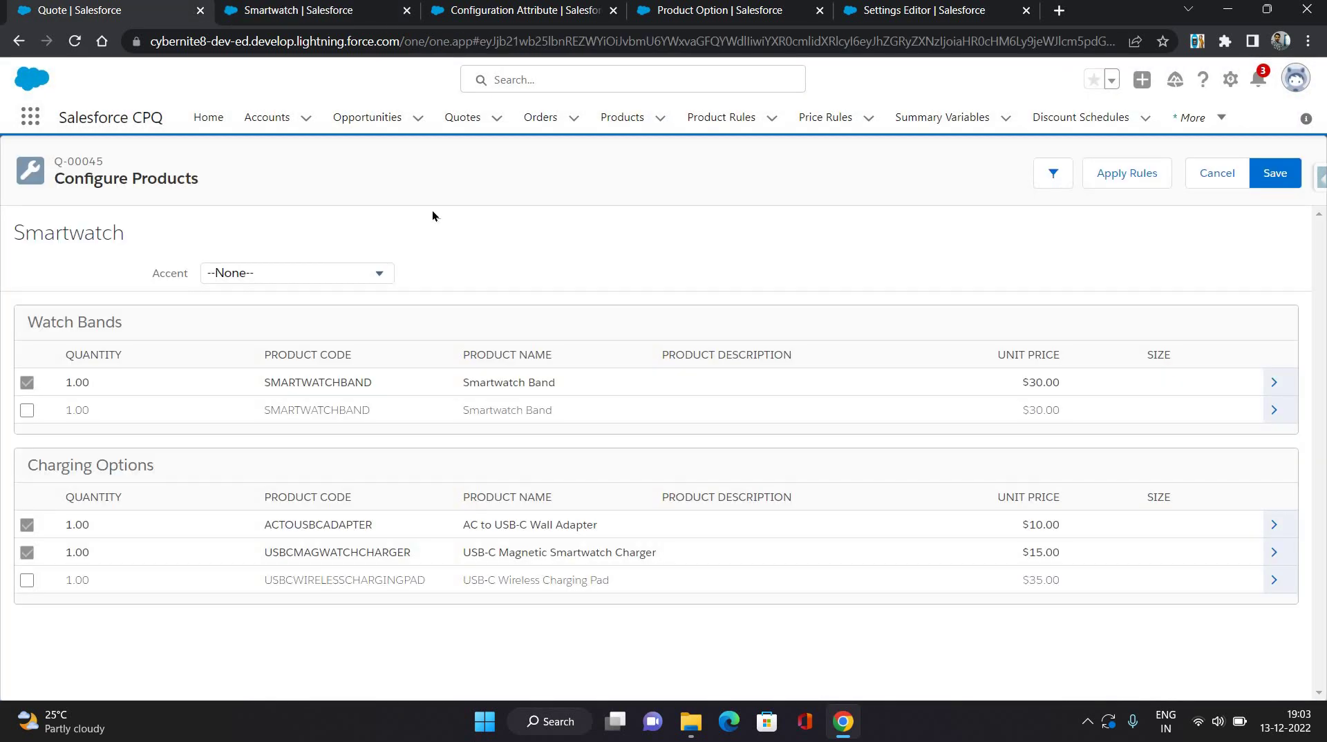
- Reload the quote, configure the Smartwatch product again and examine the Accent attribute's choices under Watch Bands
key(F5)
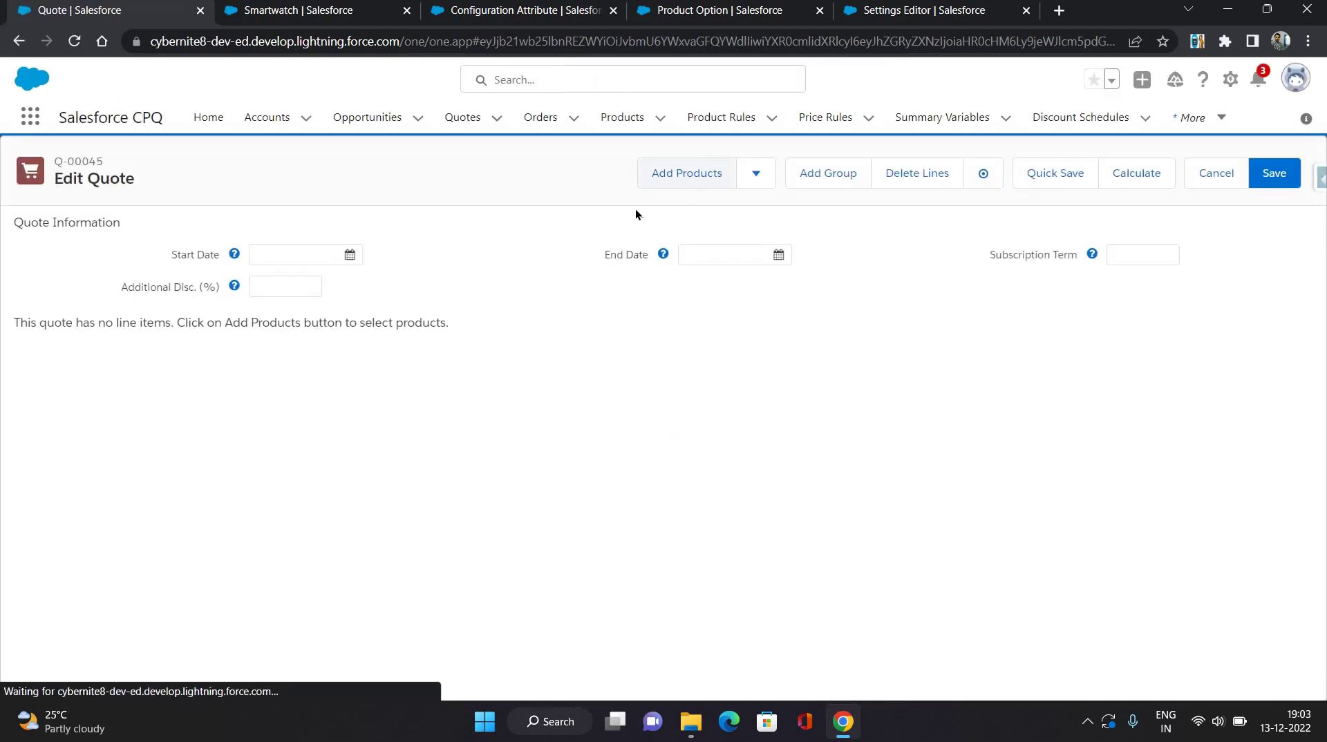
click(674, 174)
click(517, 183)
text(watch)
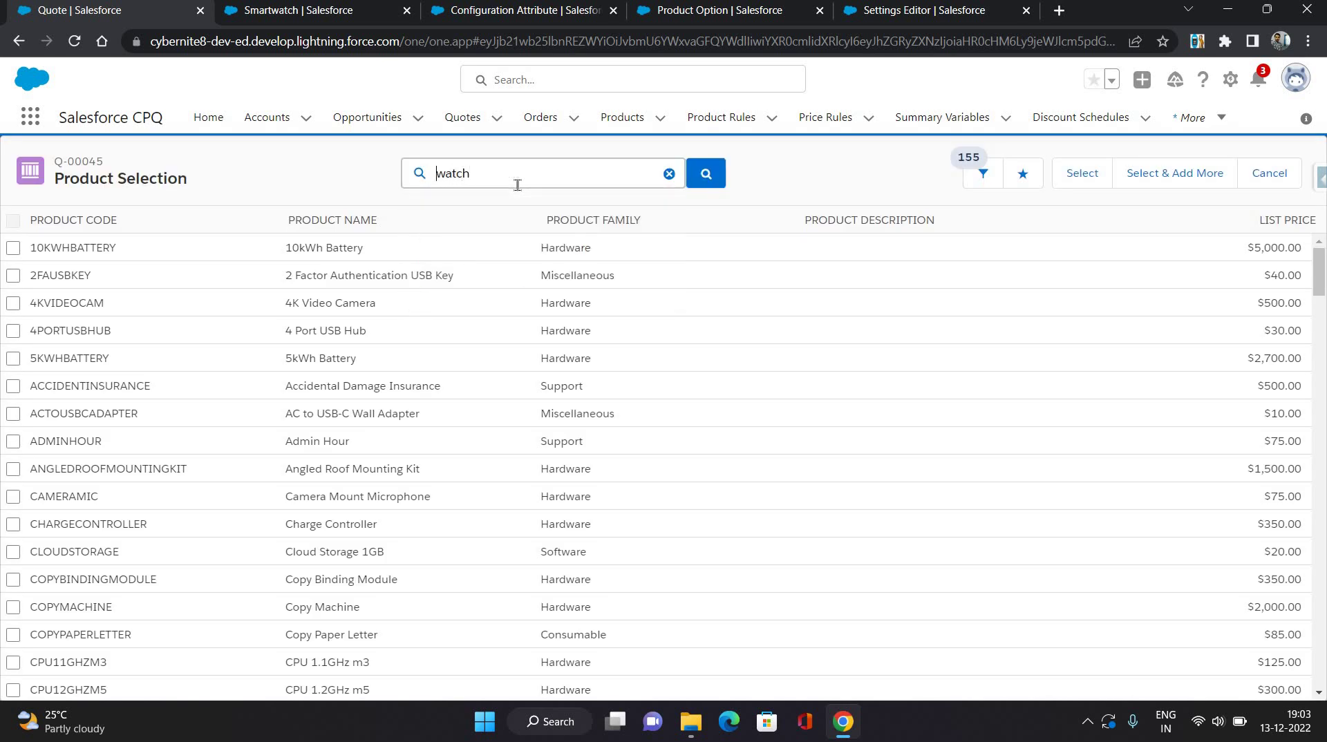
text(smart)
click(483, 206)
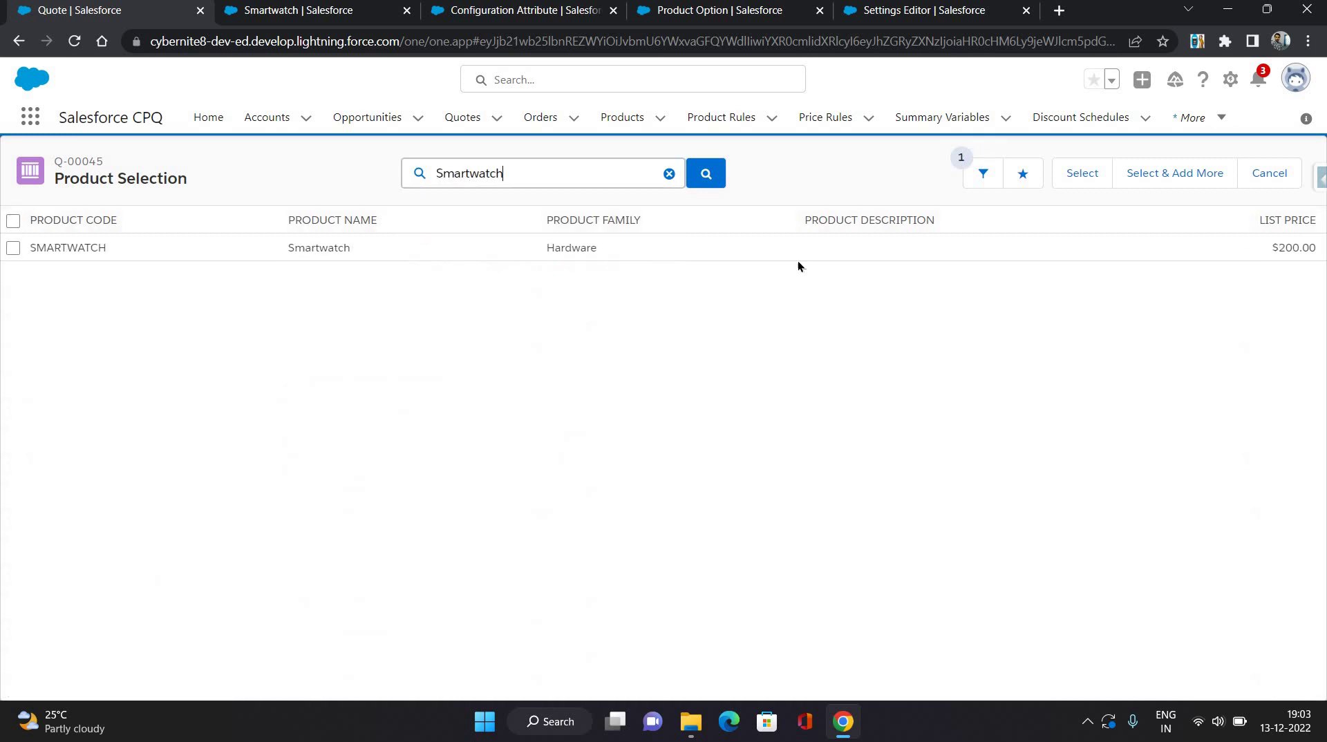
click(1082, 173)
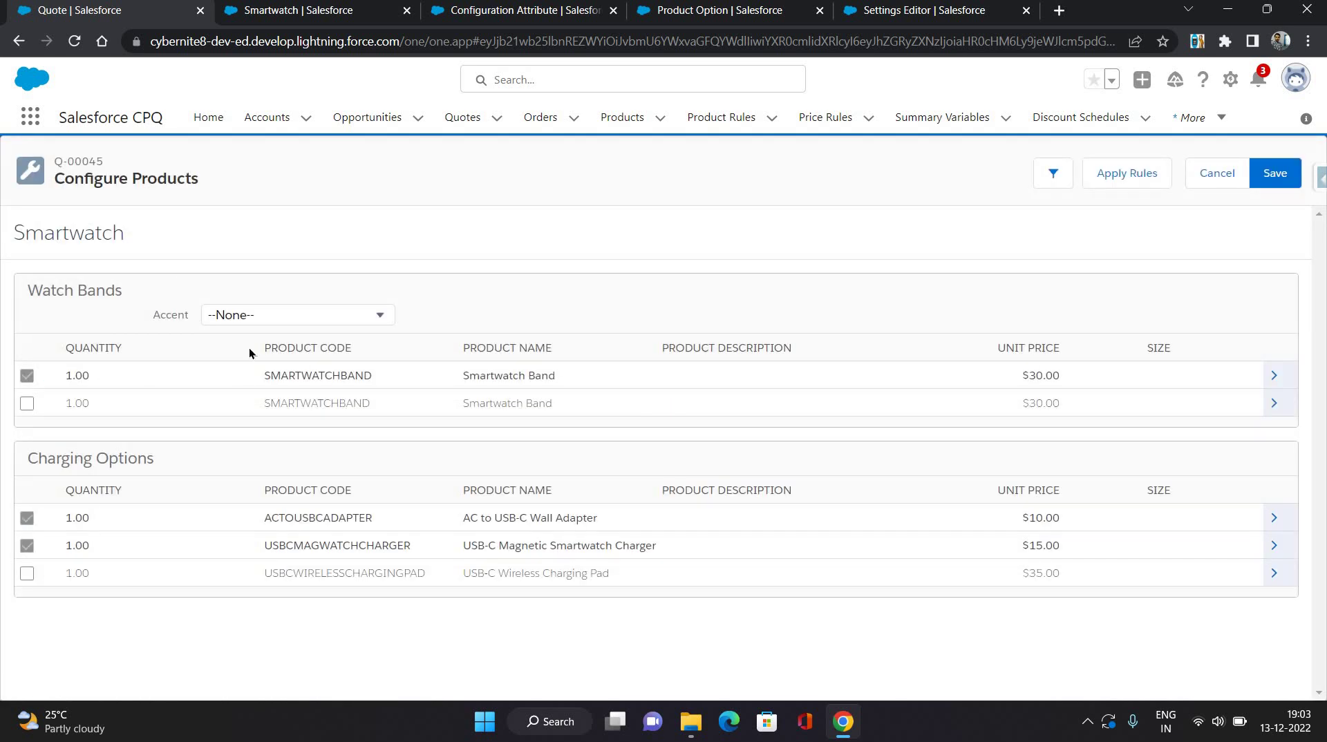
click(271, 315)
click(256, 237)
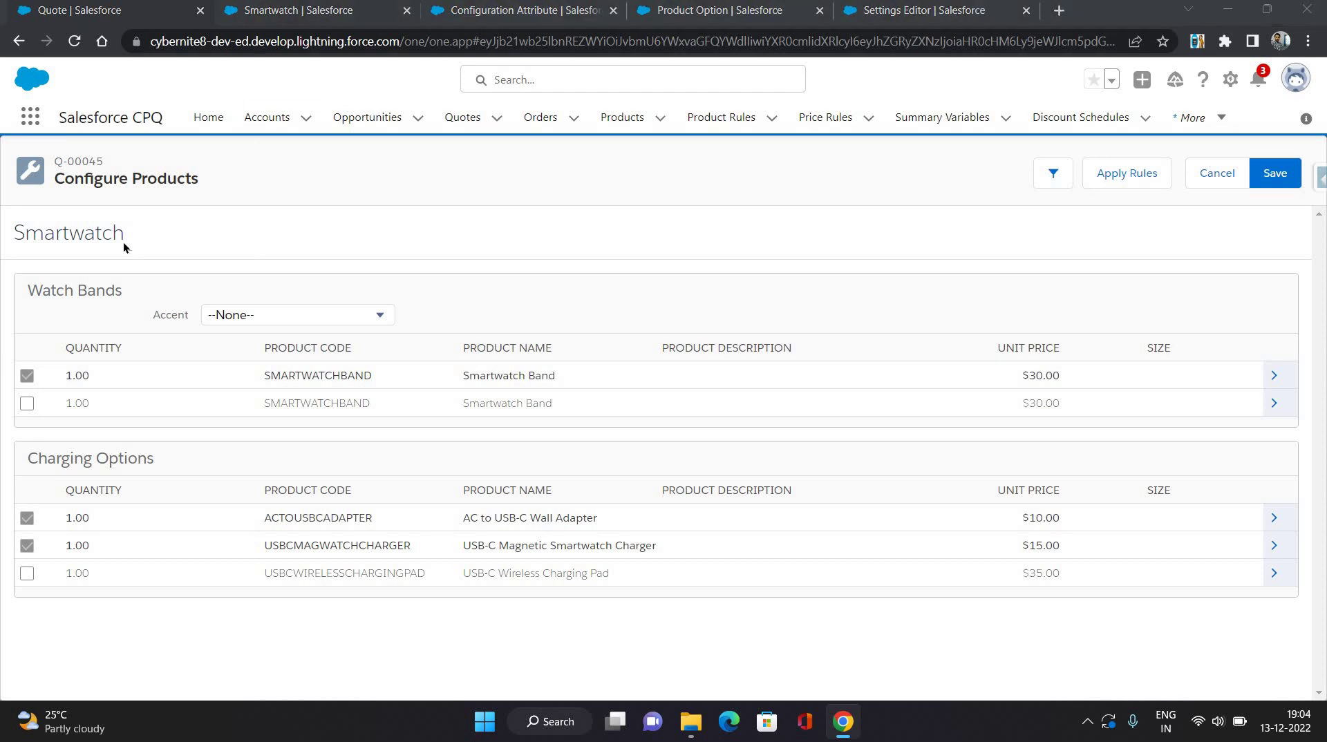
- Switch back to the Smartwatch product record and display its related configuration attributes
key(ctrl+Tab)
scroll(109, 250, up, 7)
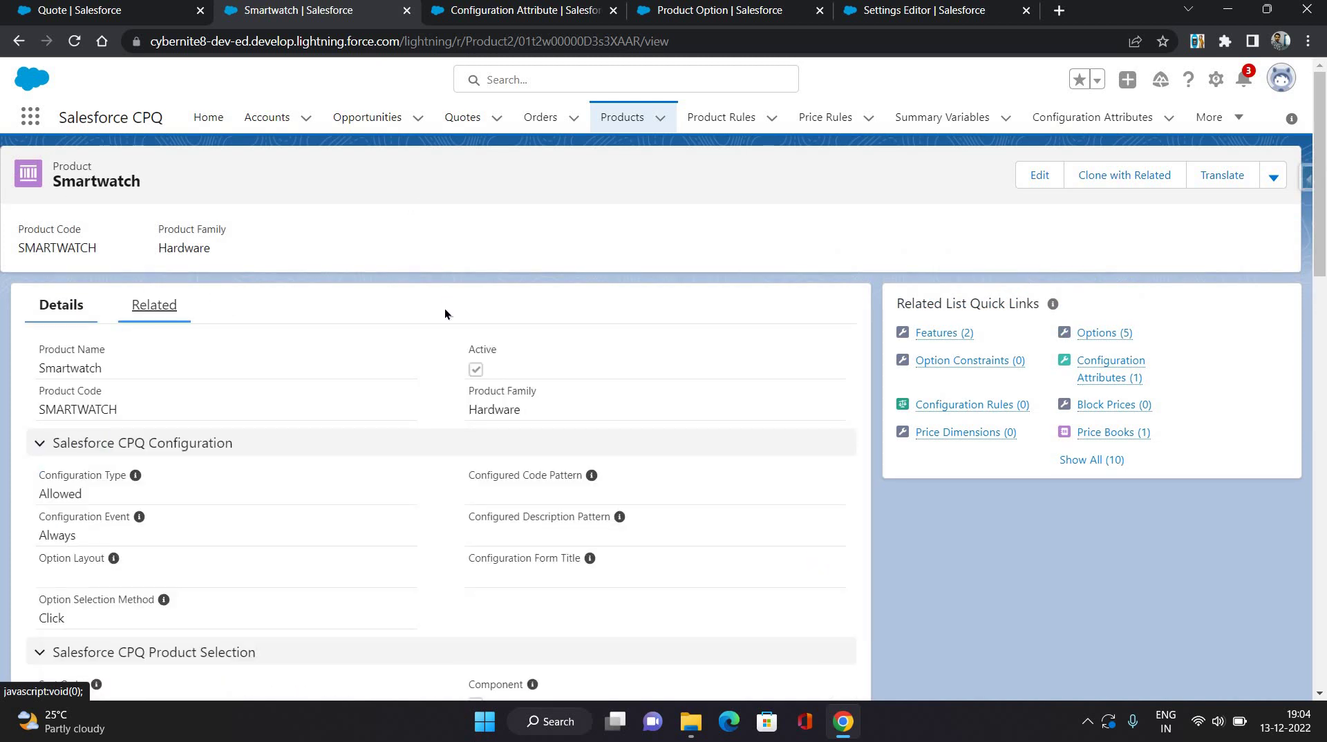
scroll(430, 417, down, 9)
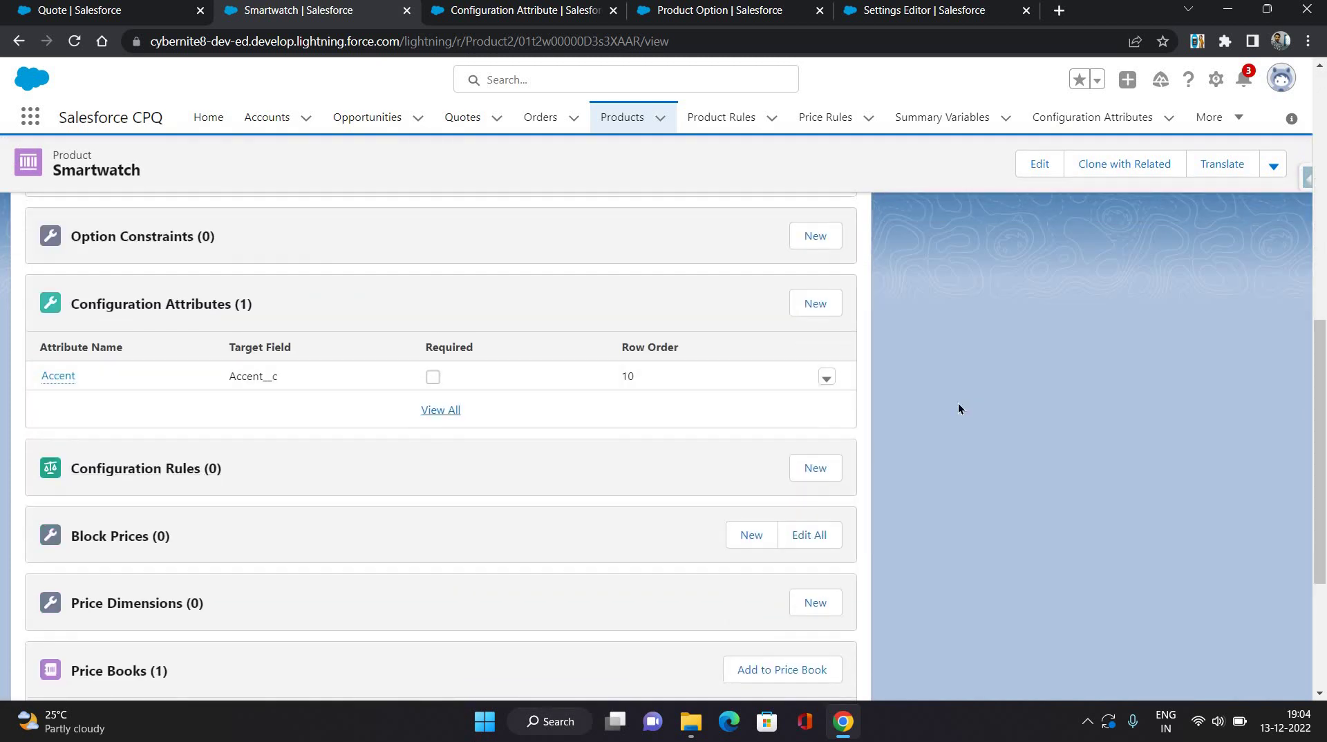